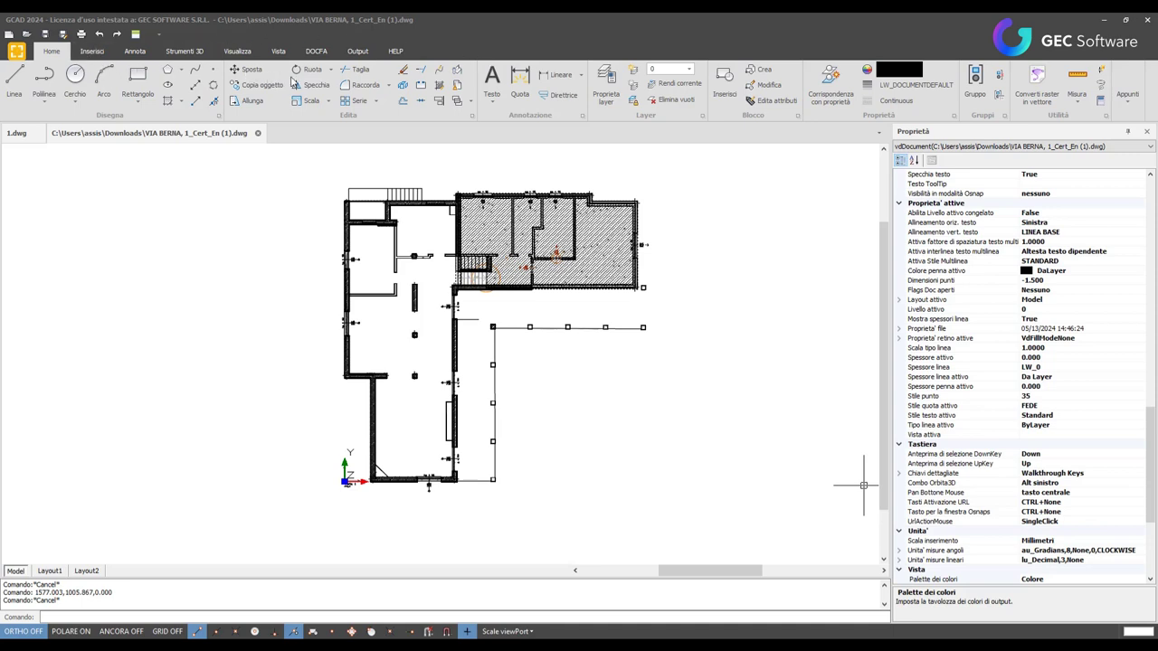
- Browse the ribbon tabs from Inserisci through DOCFA and back to the main drawing tools
{"action": "left_click", "coordinate": [94, 52]}
{"action": "left_click", "coordinate": [183, 52]}
{"action": "left_click", "coordinate": [237, 51]}
{"action": "left_click", "coordinate": [280, 53]}
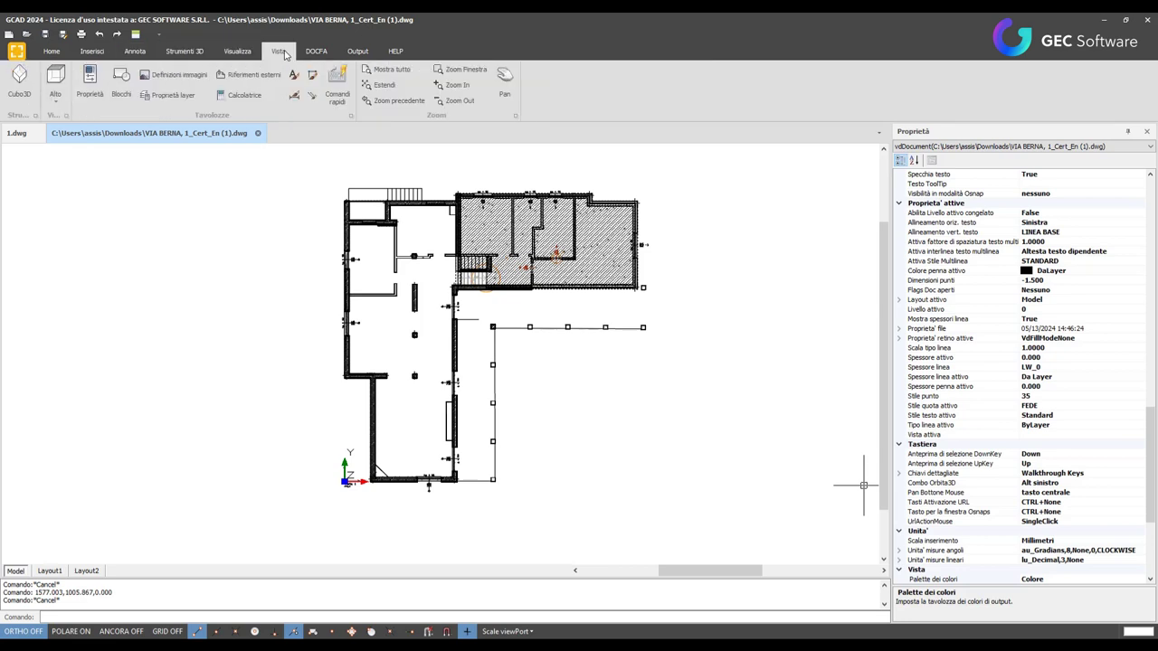
{"action": "left_click", "coordinate": [315, 52]}
{"action": "left_click", "coordinate": [357, 53]}
{"action": "left_click", "coordinate": [319, 52]}
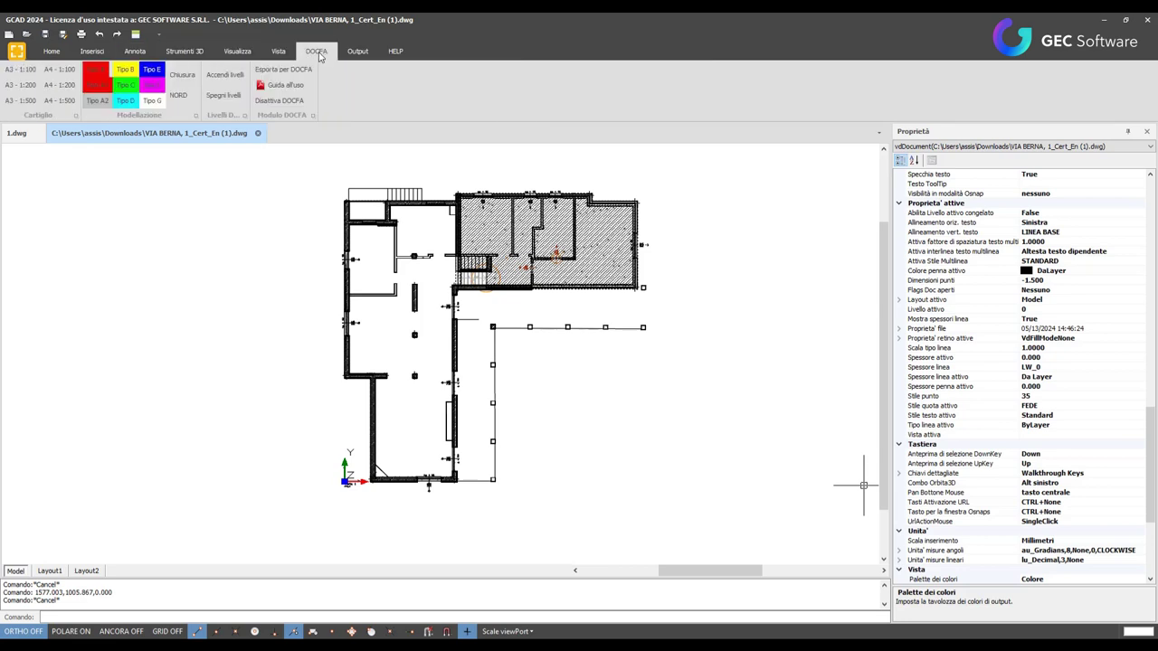
{"action": "left_click", "coordinate": [279, 53]}
{"action": "left_click", "coordinate": [239, 53]}
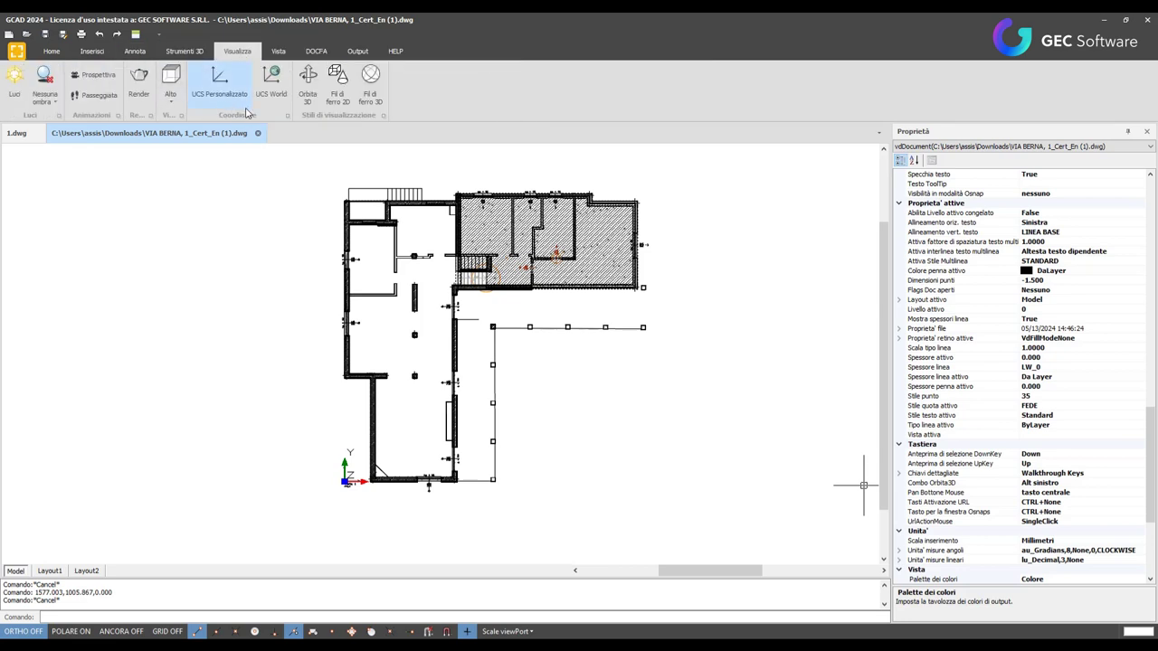
{"action": "left_click", "coordinate": [184, 52]}
{"action": "left_click", "coordinate": [135, 51]}
{"action": "left_click", "coordinate": [92, 51]}
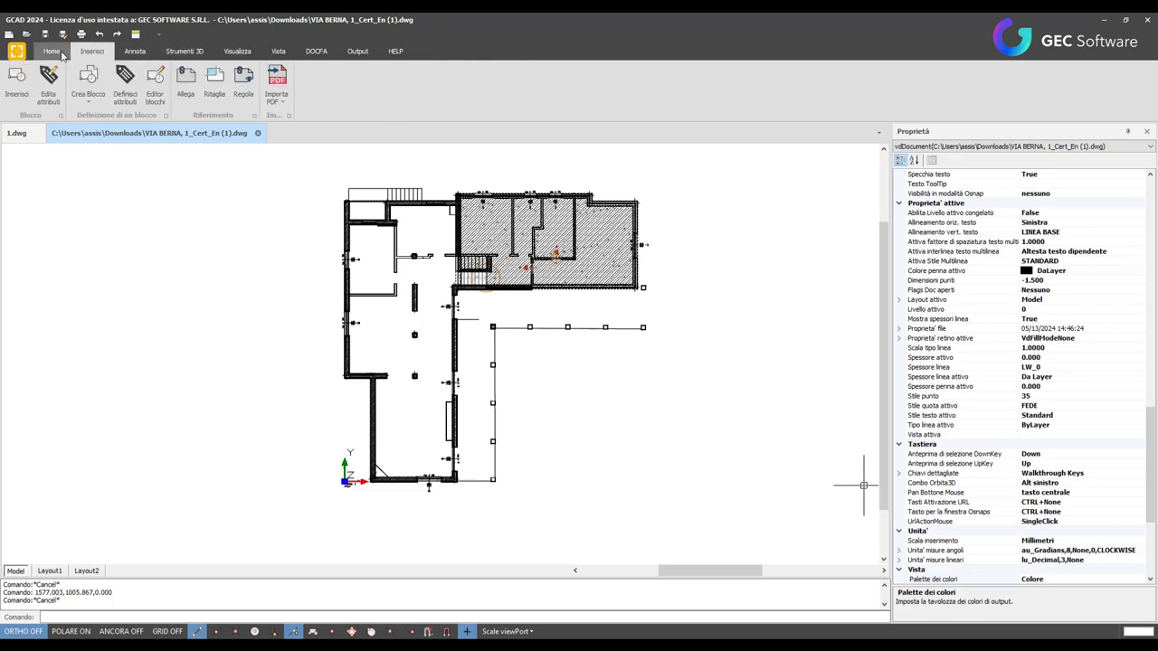
{"action": "left_click", "coordinate": [62, 53]}
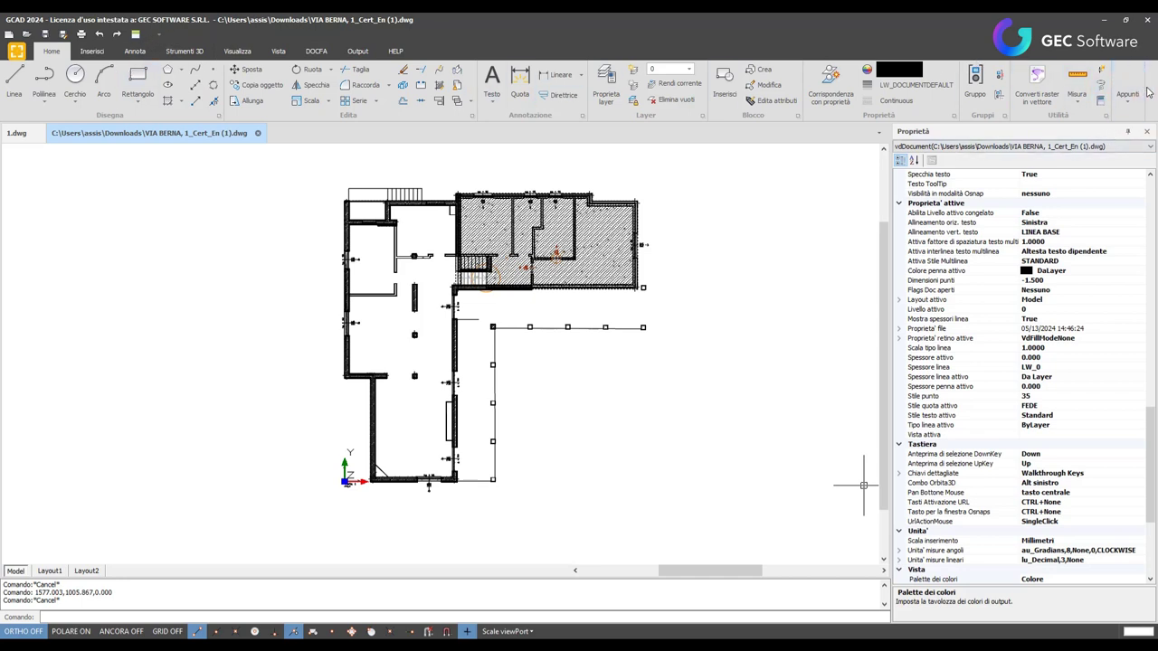
- Collapse the ribbon with Riduci a Icona la Barra Multifunzione, then preview the Home and Inserisci tools
{"action": "right_click", "coordinate": [1146, 89]}
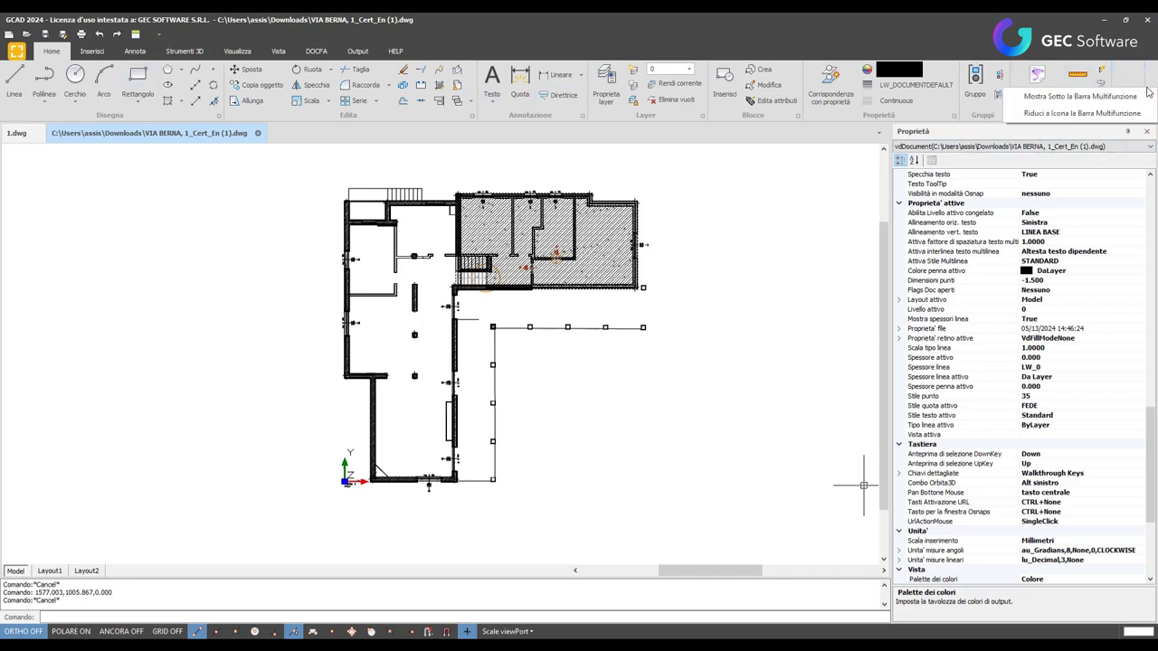
{"action": "left_click", "coordinate": [1086, 114]}
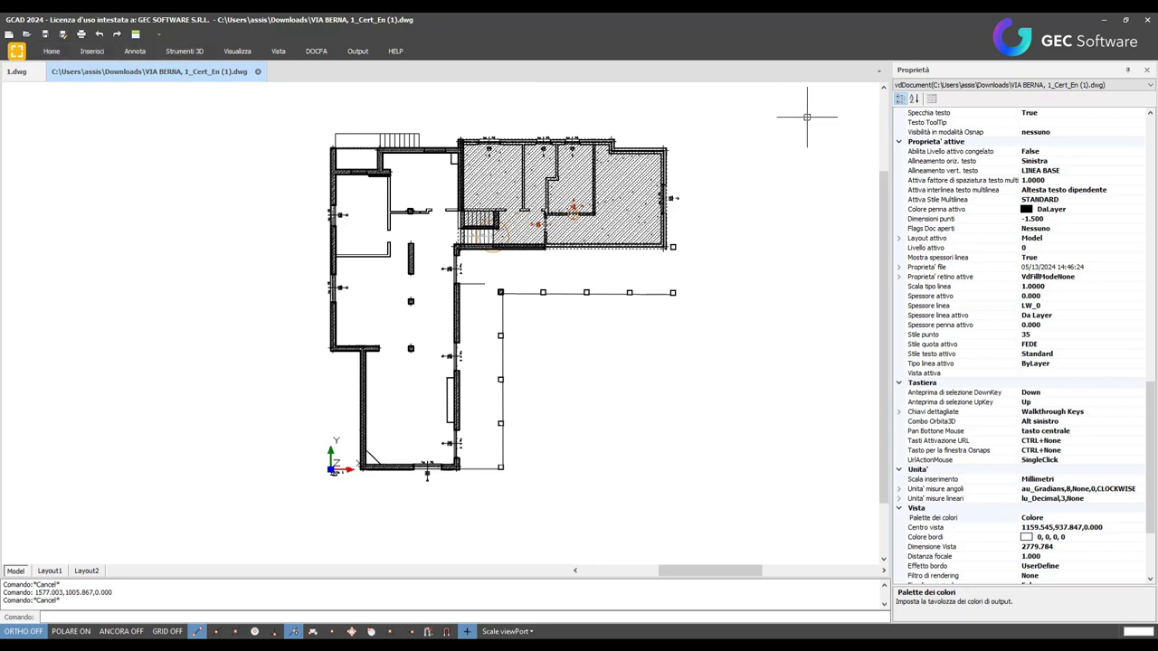
{"action": "left_click", "coordinate": [51, 52]}
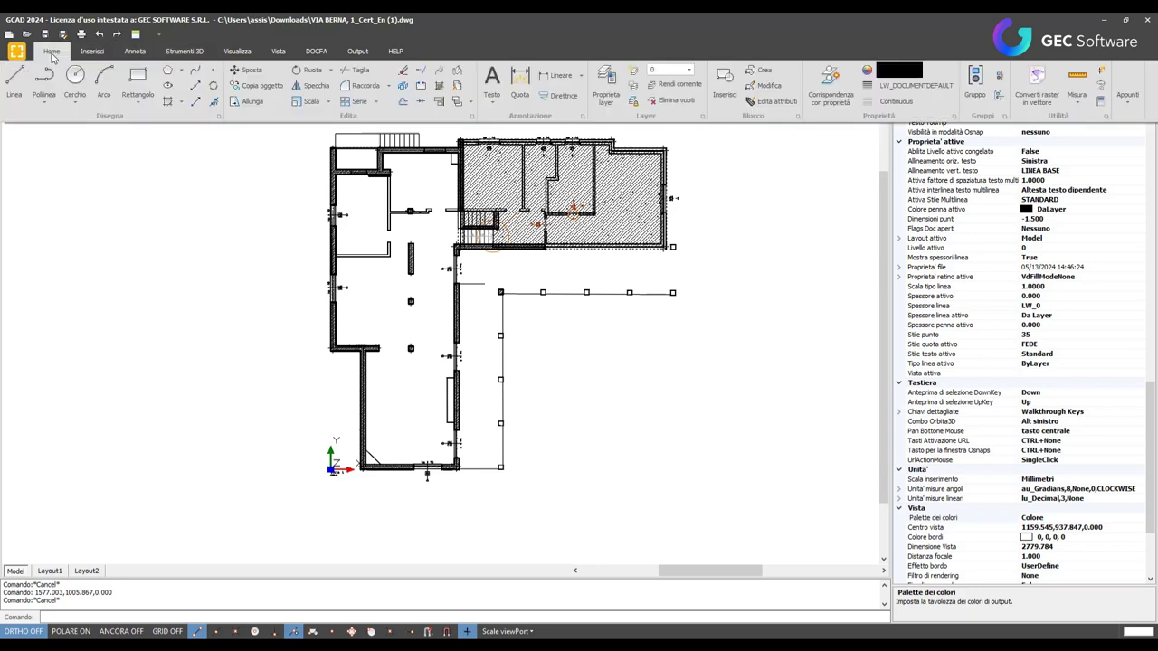
{"action": "left_click", "coordinate": [92, 51]}
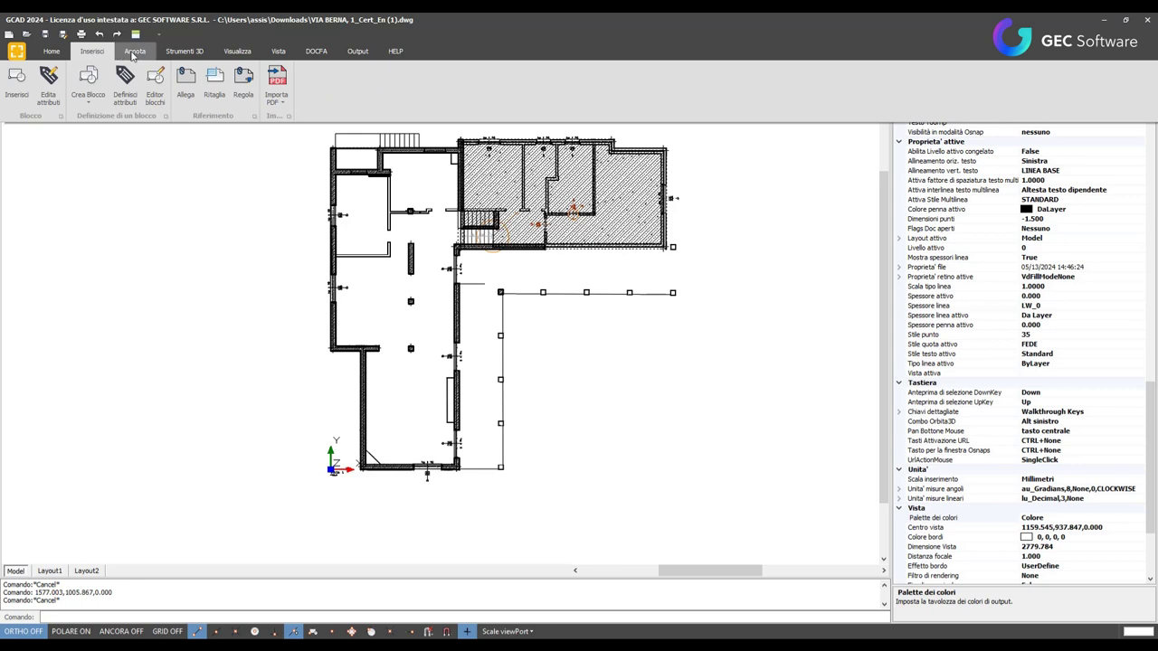
- Show the Annota tools and untick the minimize option so the full ribbon stays visible
{"action": "left_click", "coordinate": [134, 51]}
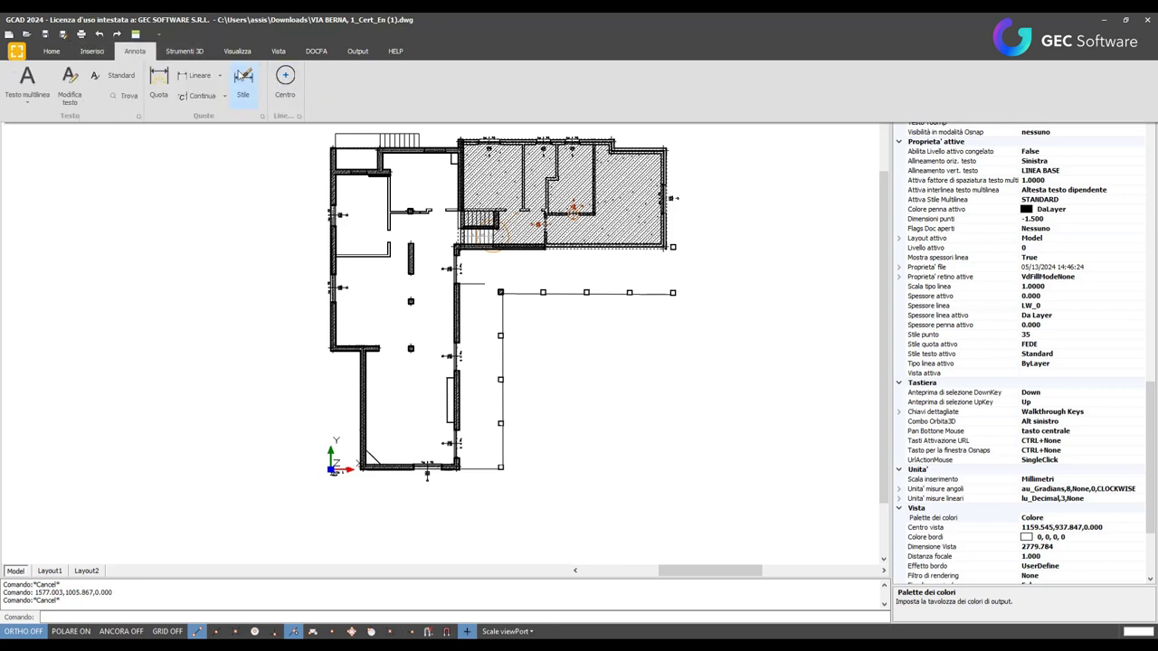
{"action": "right_click", "coordinate": [1131, 80]}
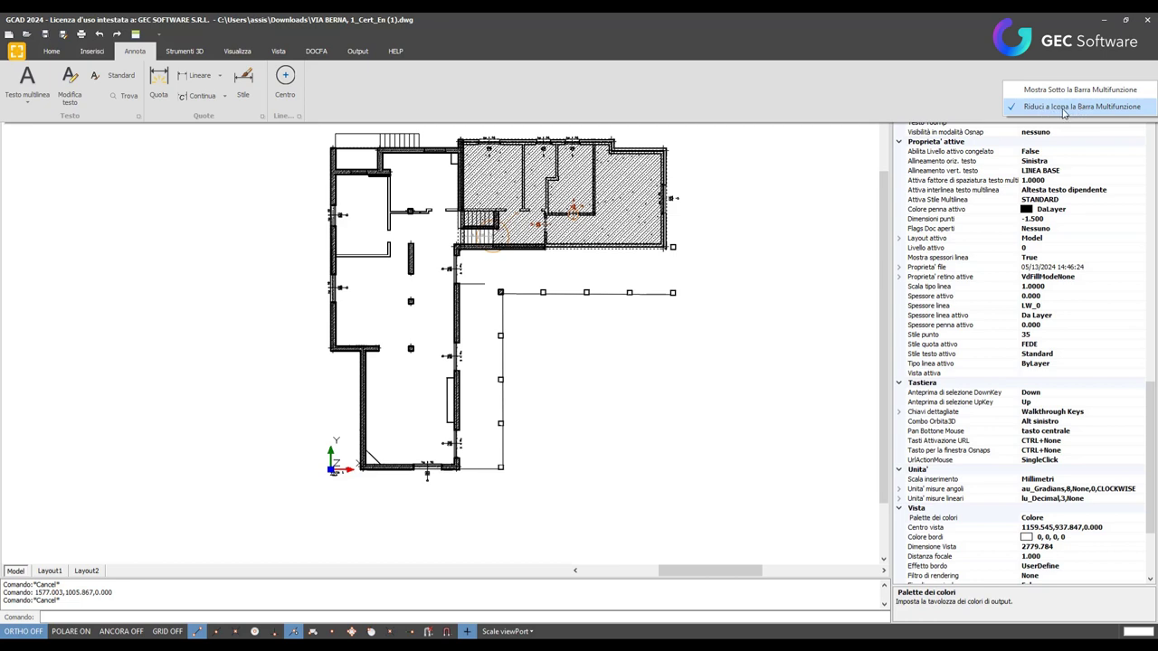
{"action": "left_click", "coordinate": [1064, 107]}
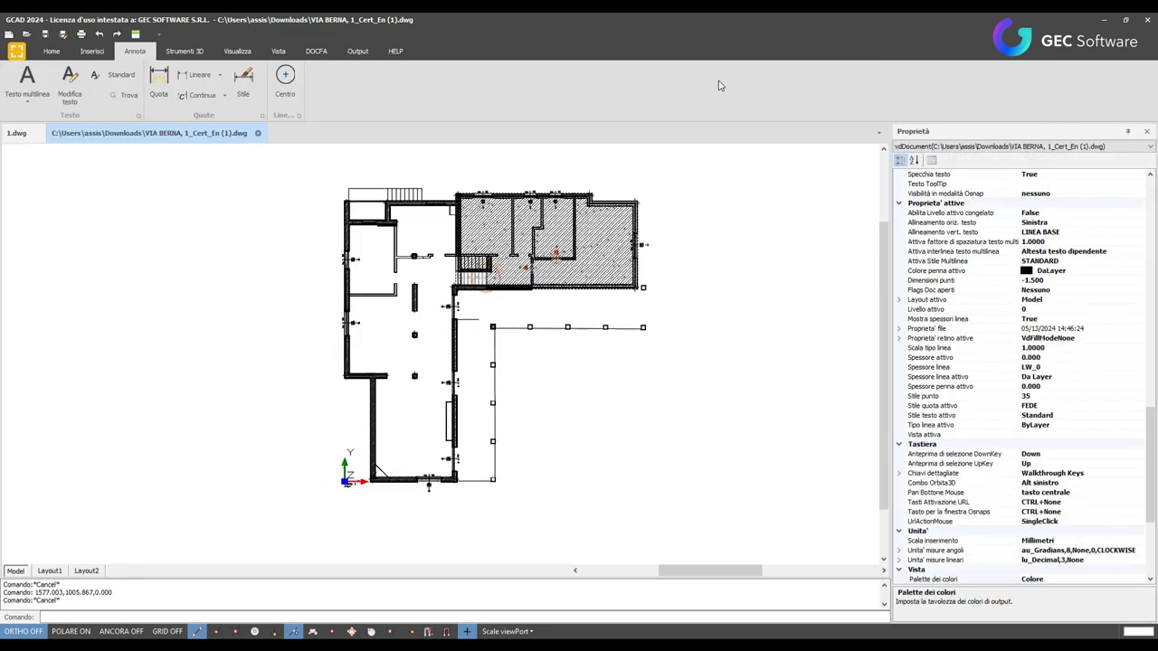
{"action": "right_click", "coordinate": [718, 85]}
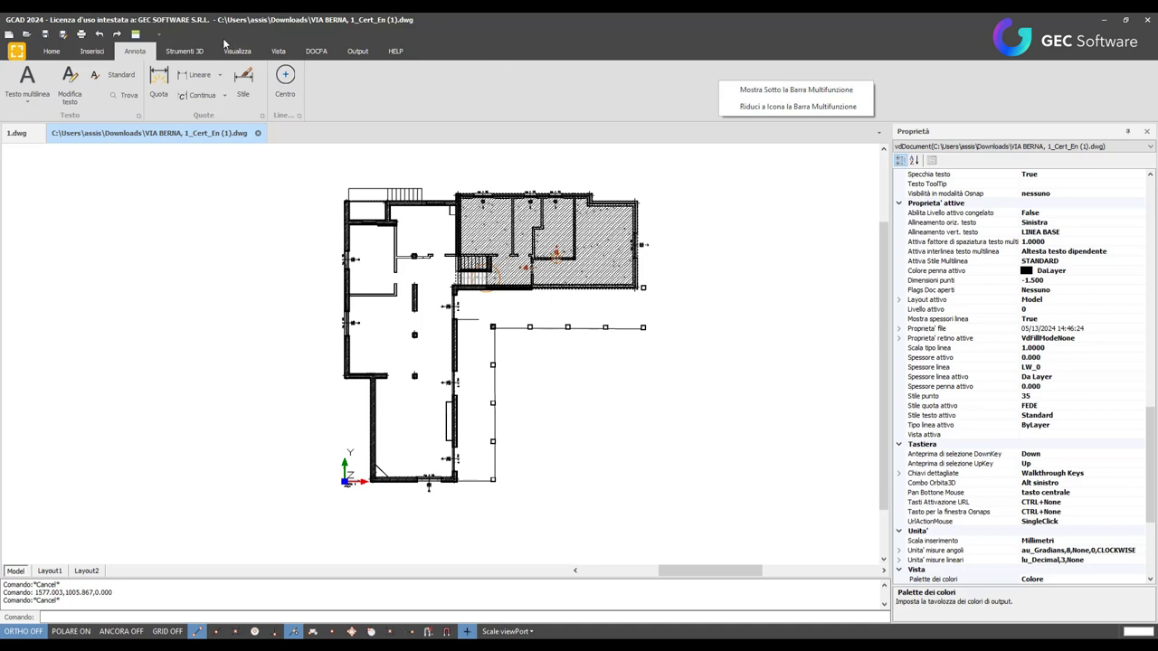
{"action": "left_click", "coordinate": [766, 89]}
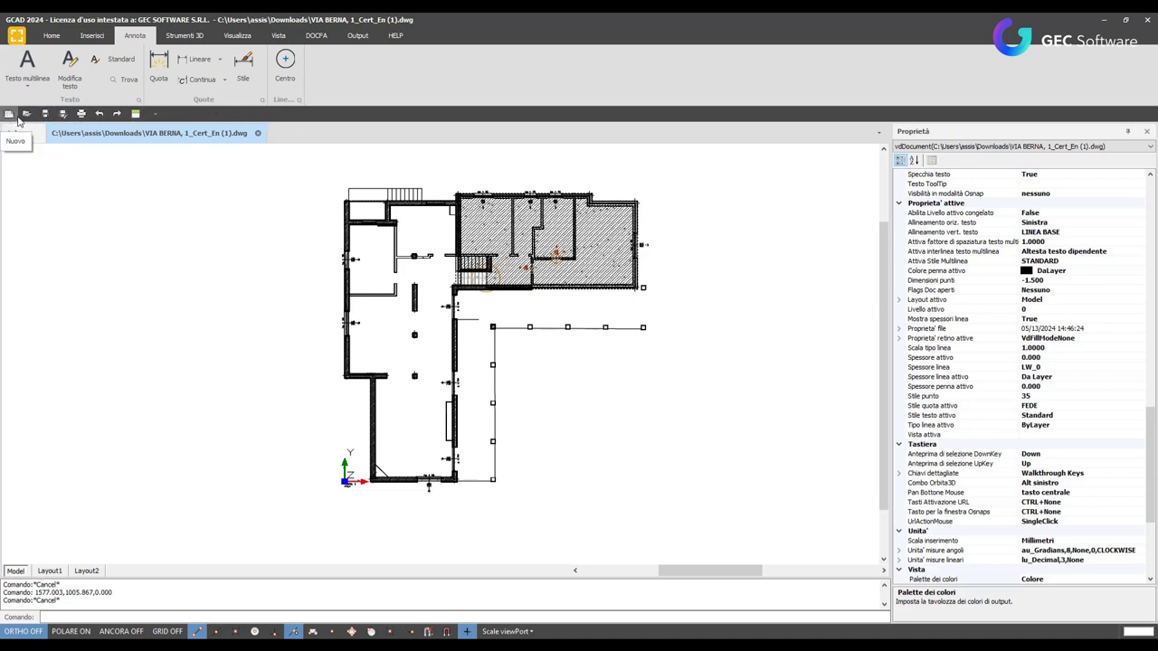
{"action": "left_click", "coordinate": [8, 115]}
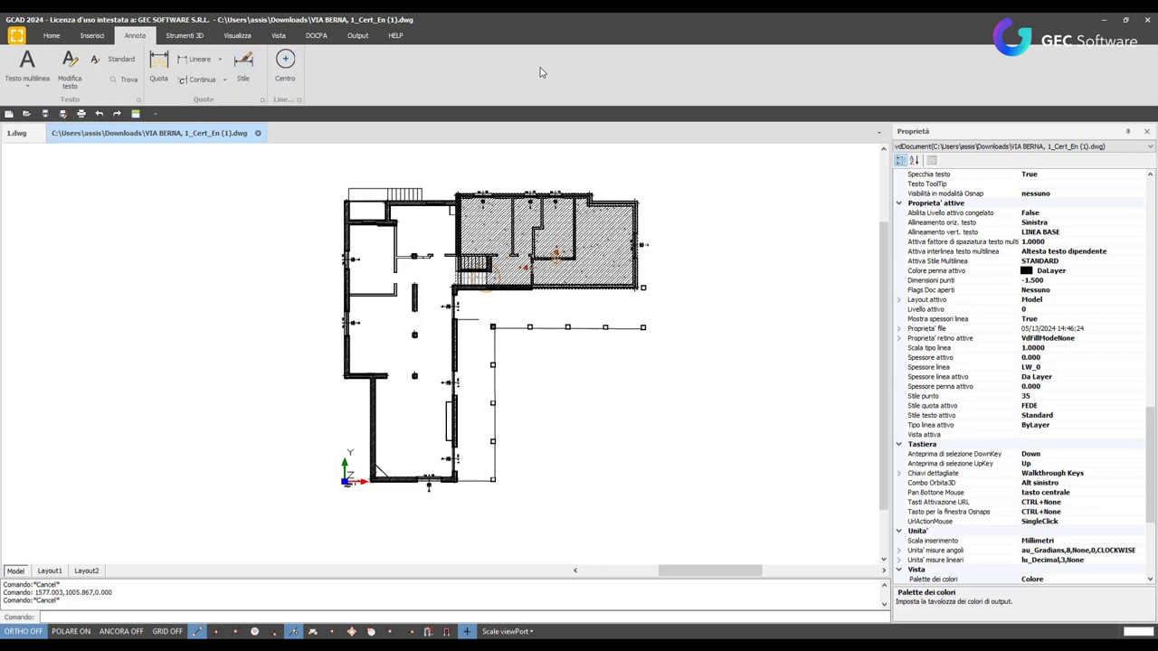
{"action": "right_click", "coordinate": [1050, 83]}
{"action": "left_click", "coordinate": [1076, 88]}
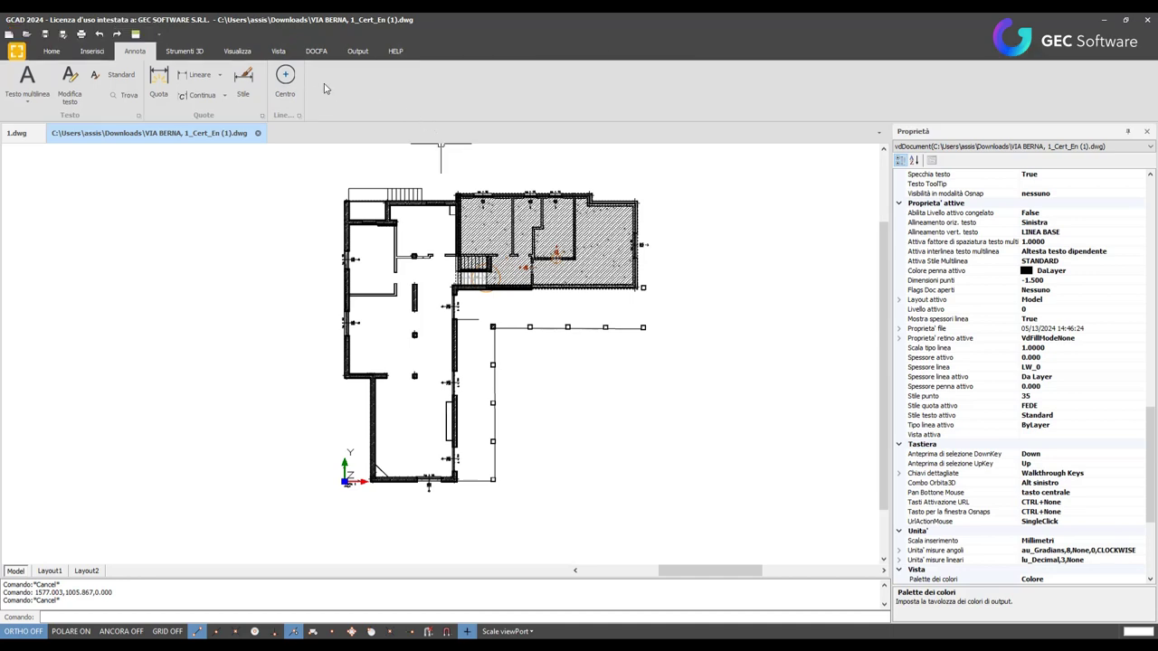
- Switch to the classic workspace, then untick Poligoni and Cartigli in the toolbar list
{"action": "left_click", "coordinate": [135, 38]}
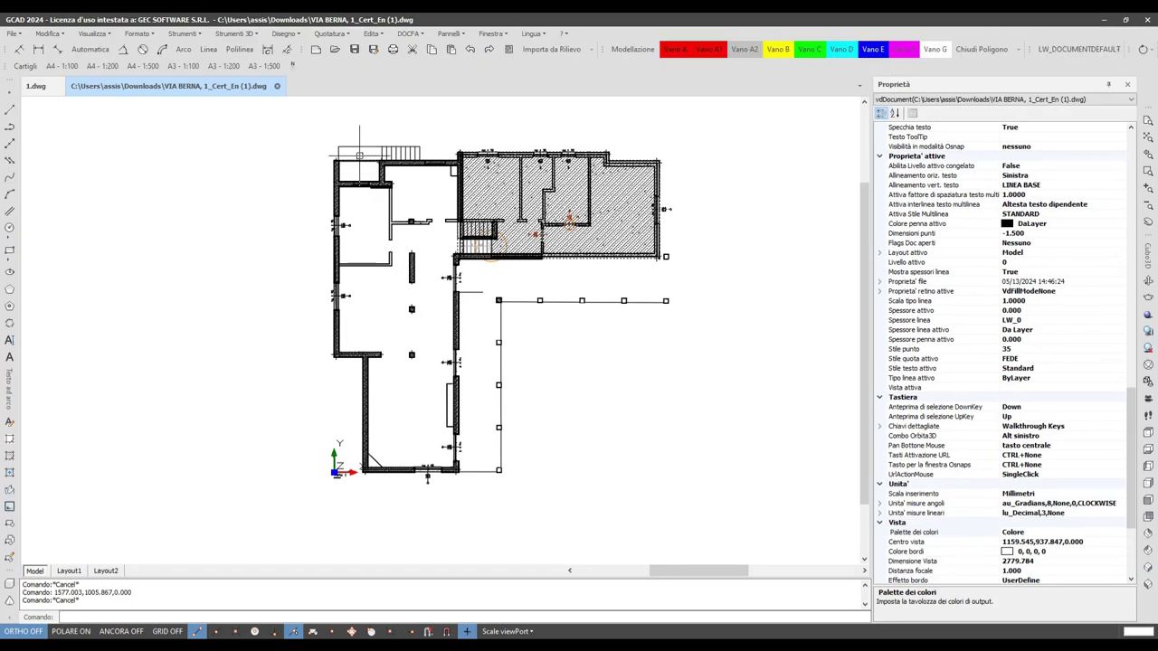
{"action": "right_click", "coordinate": [1096, 36]}
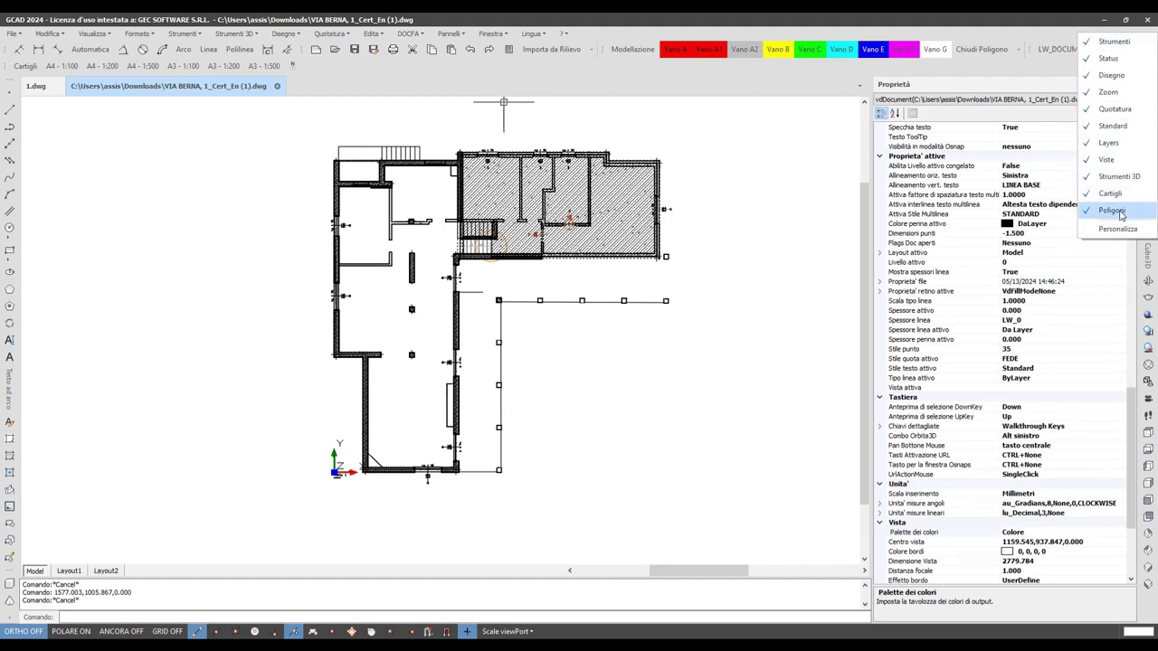
{"action": "left_click", "coordinate": [1120, 214]}
{"action": "right_click", "coordinate": [996, 45]}
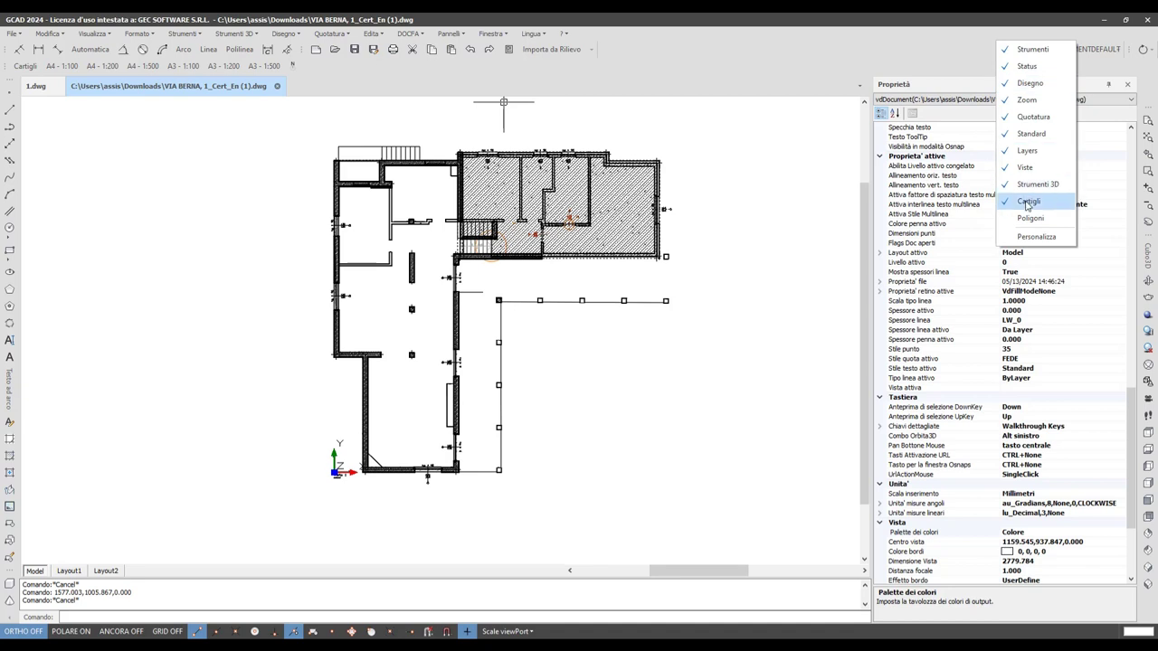
{"action": "left_click", "coordinate": [1027, 202]}
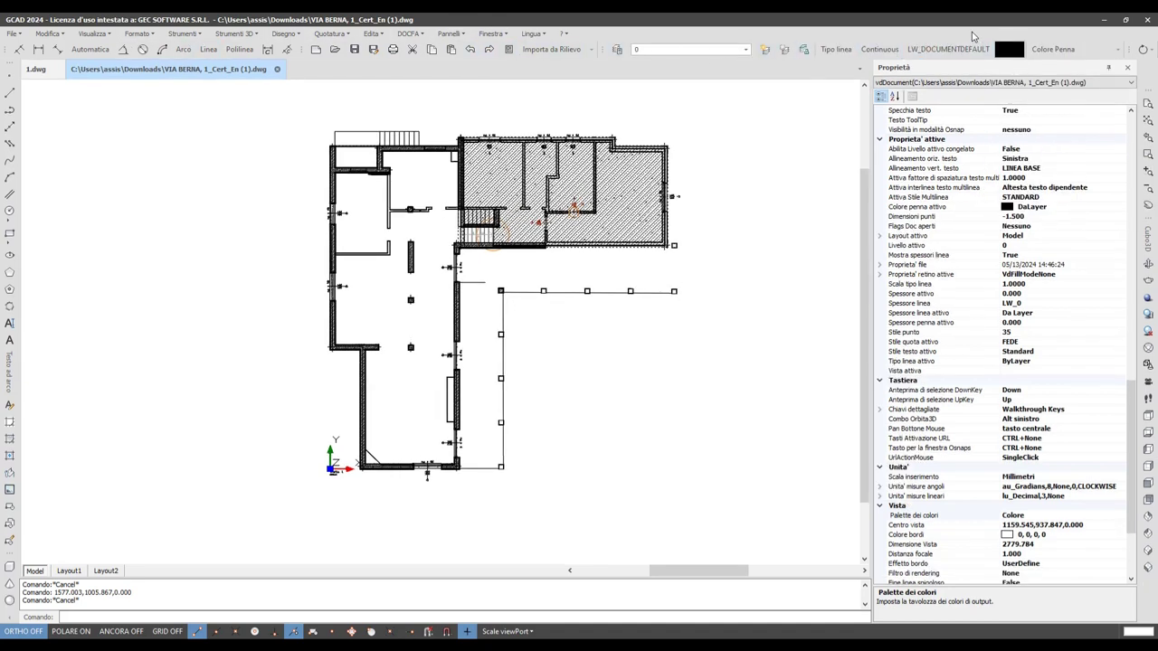
{"action": "right_click", "coordinate": [1068, 39]}
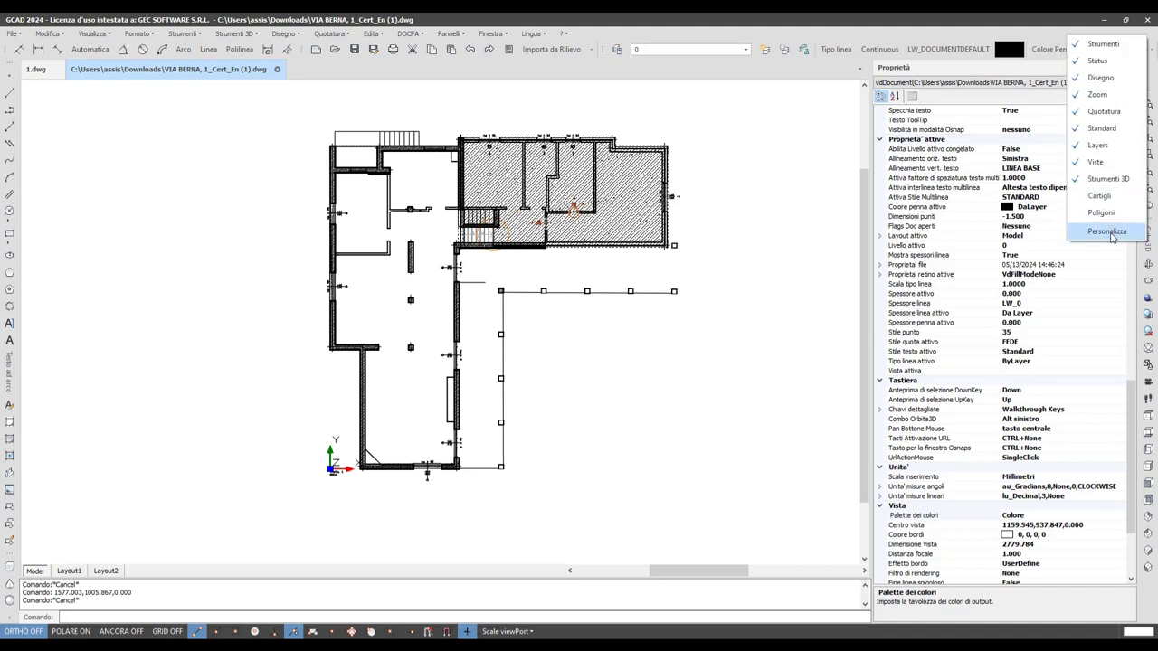
- Create a new toolbar named 'menu personalizzato' and float it over the drawing
{"action": "left_click", "coordinate": [1107, 231]}
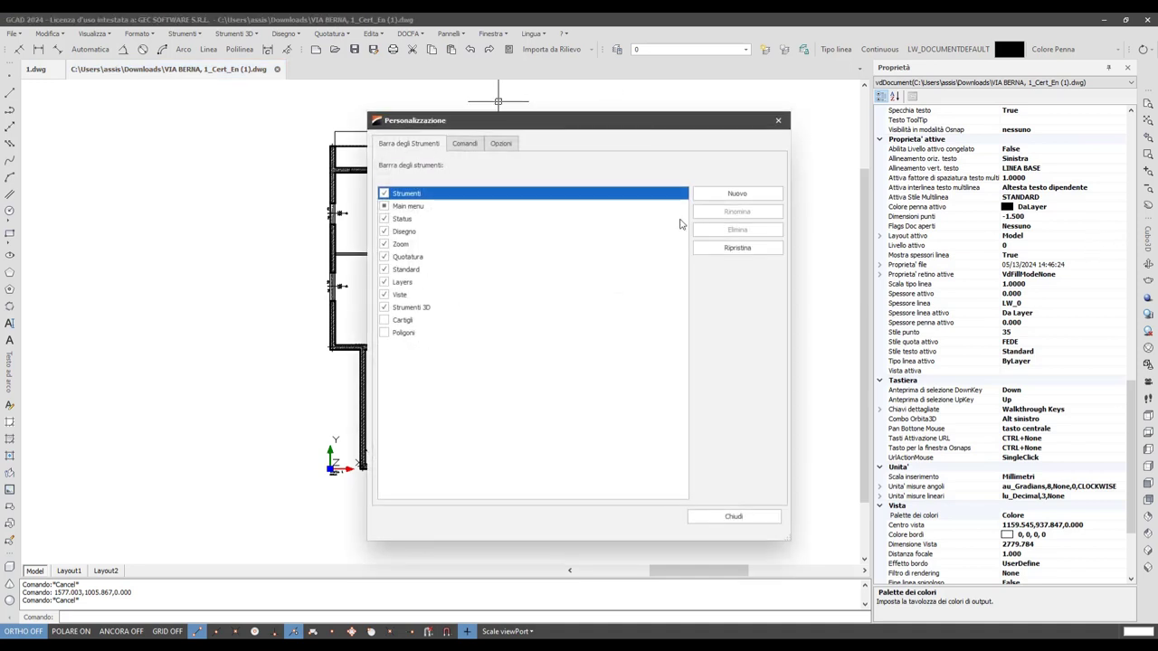
{"action": "left_click", "coordinate": [466, 144]}
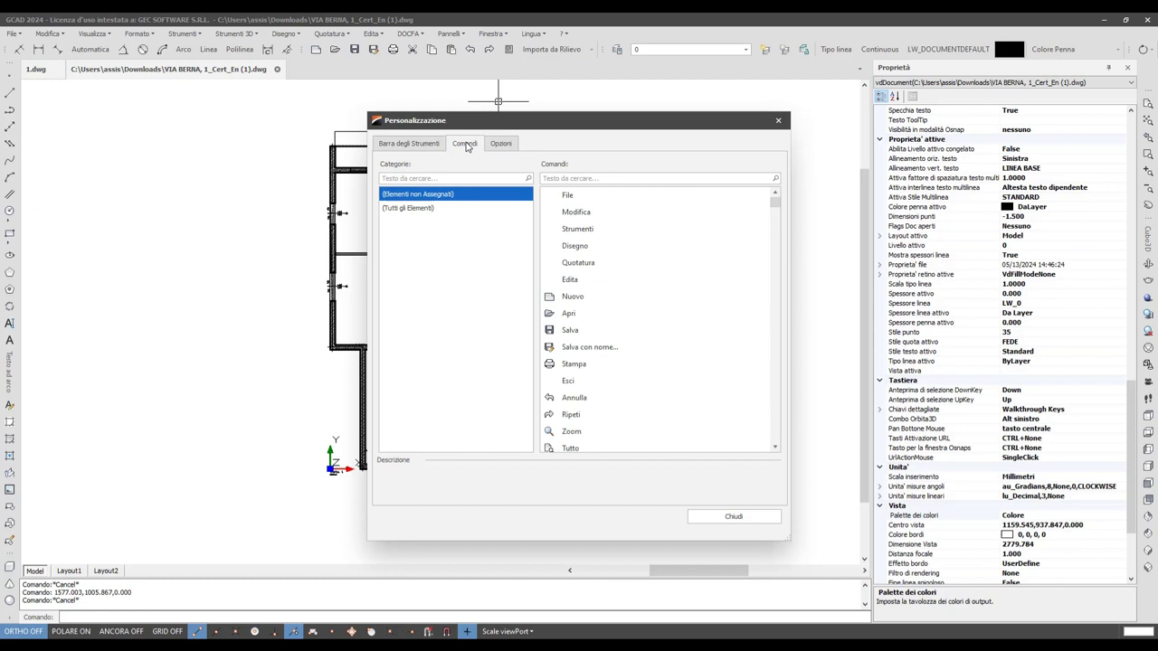
{"action": "left_click", "coordinate": [429, 146]}
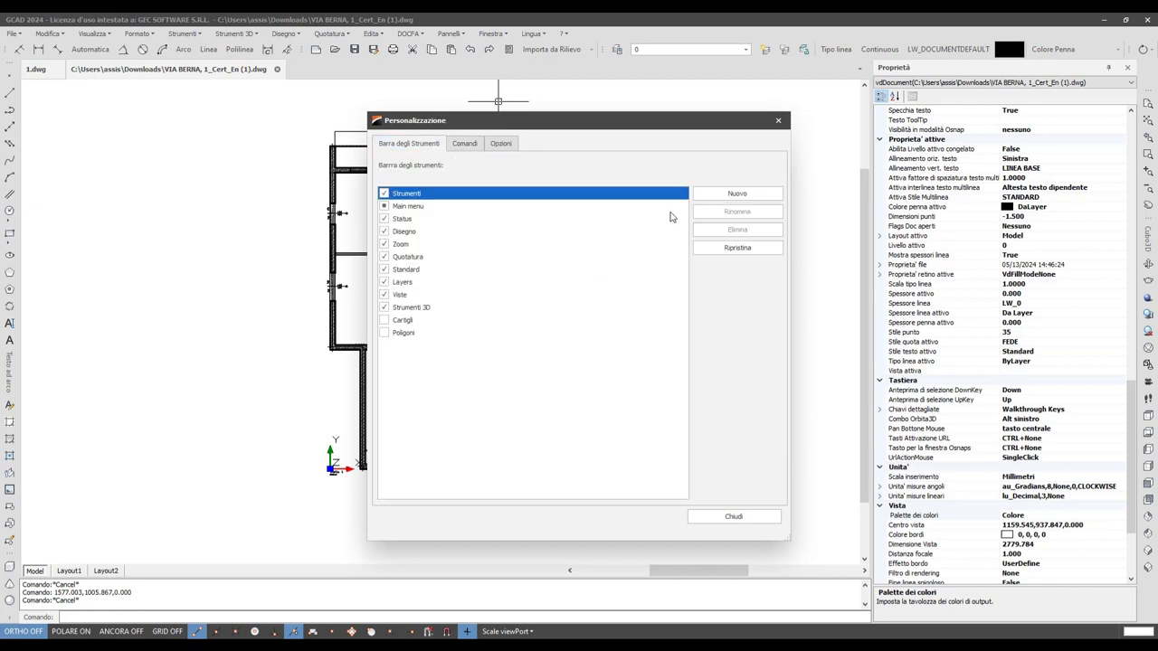
{"action": "left_click", "coordinate": [738, 194]}
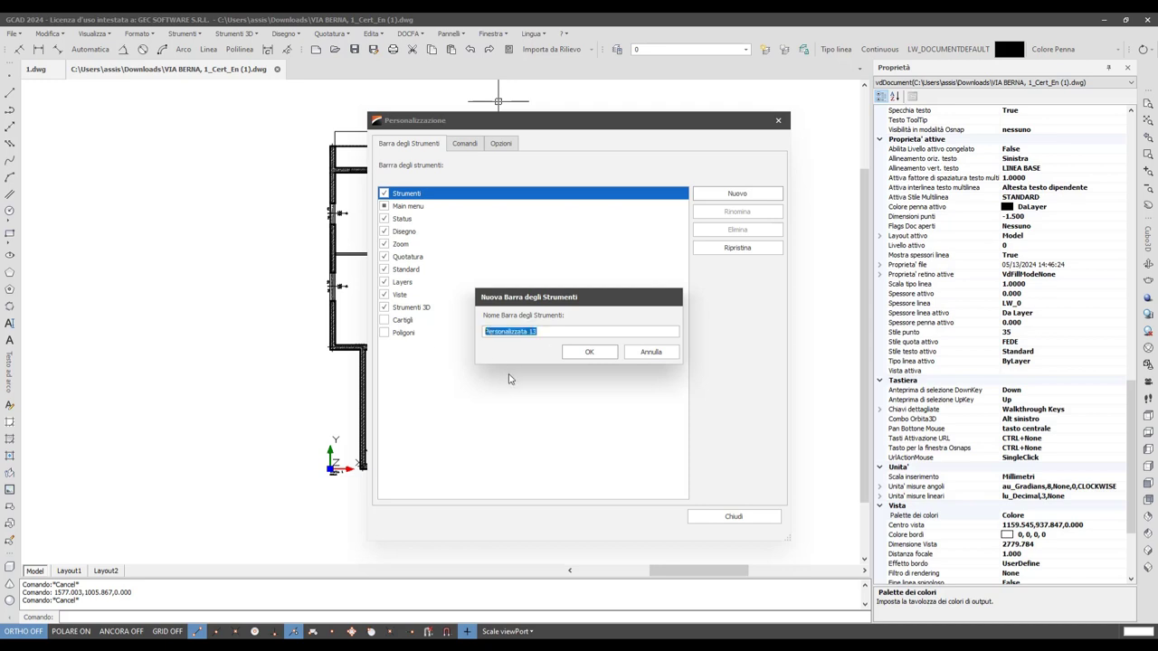
{"action": "type", "text": "menu p"}
{"action": "left_click", "coordinate": [597, 353]}
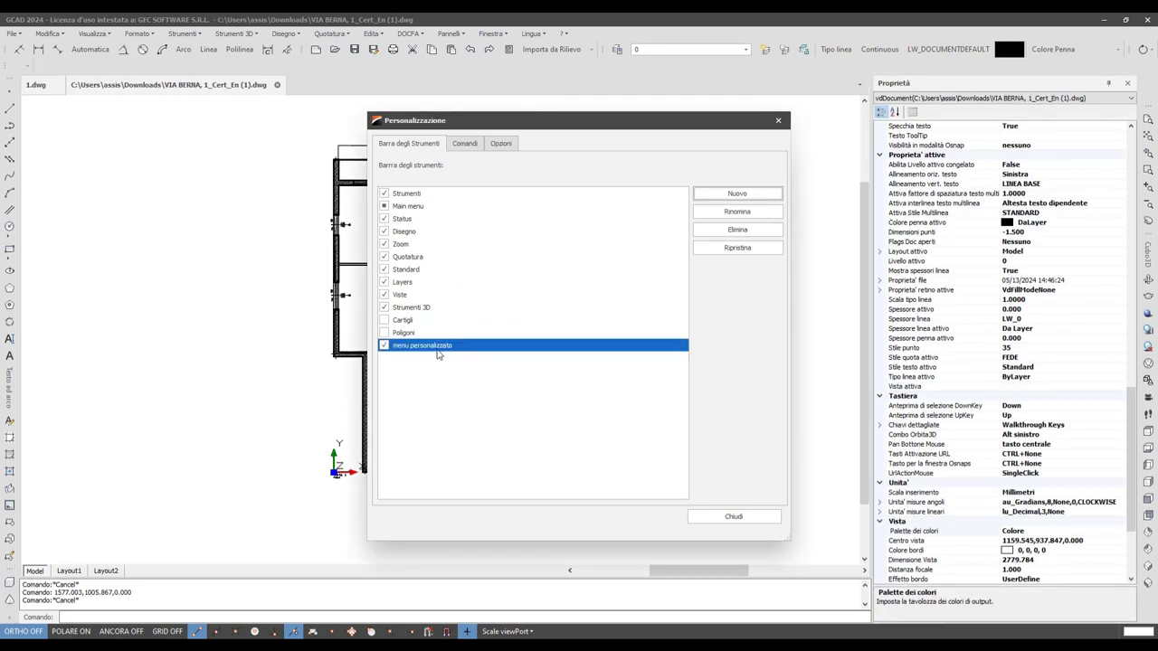
{"action": "mouse_move", "coordinate": [11, 73]}
{"action": "left_mouse_down"}
{"action": "mouse_move", "coordinate": [51, 73]}
{"action": "mouse_move", "coordinate": [5, 63]}
{"action": "left_mouse_up"}
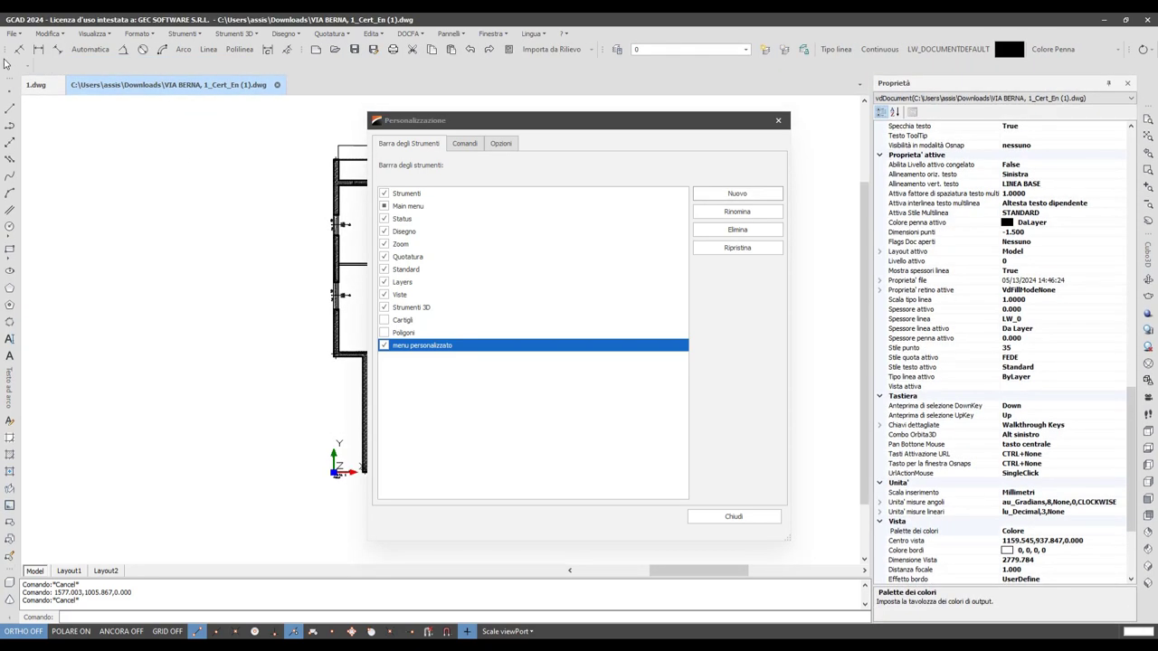
- Add the Misura measuring command from the Comandi list onto the new toolbar
{"action": "left_click", "coordinate": [467, 141]}
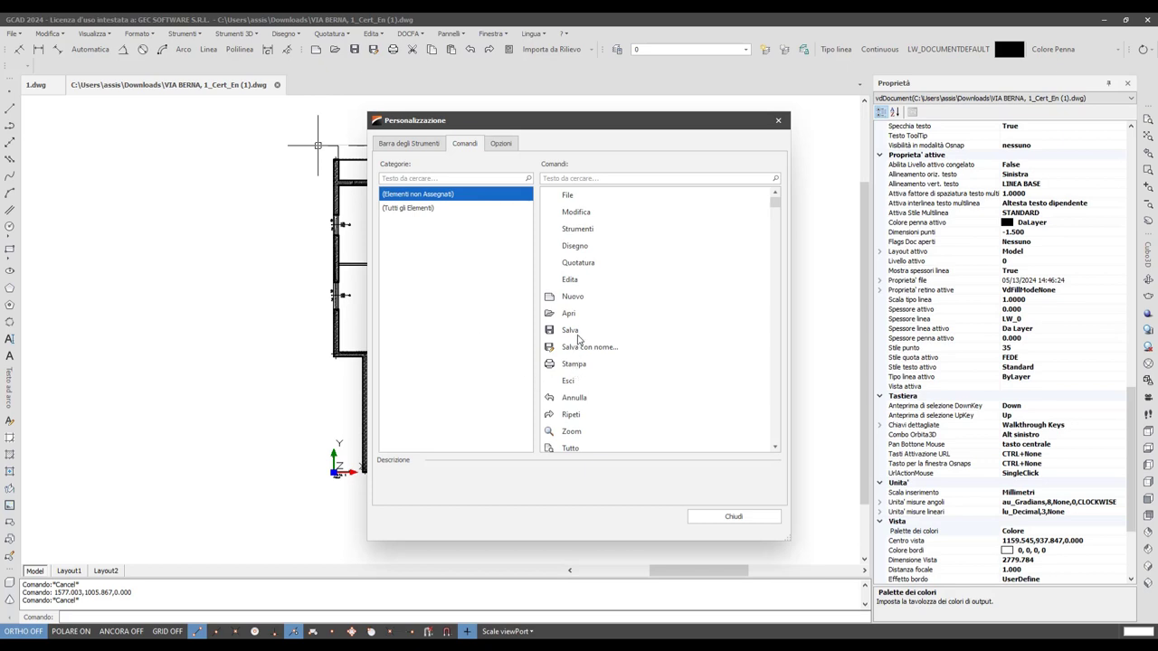
{"action": "scroll", "coordinate": [584, 376], "scroll_direction": "down", "scroll_amount": 2}
{"action": "scroll", "coordinate": [581, 389], "scroll_direction": "down", "scroll_amount": 2}
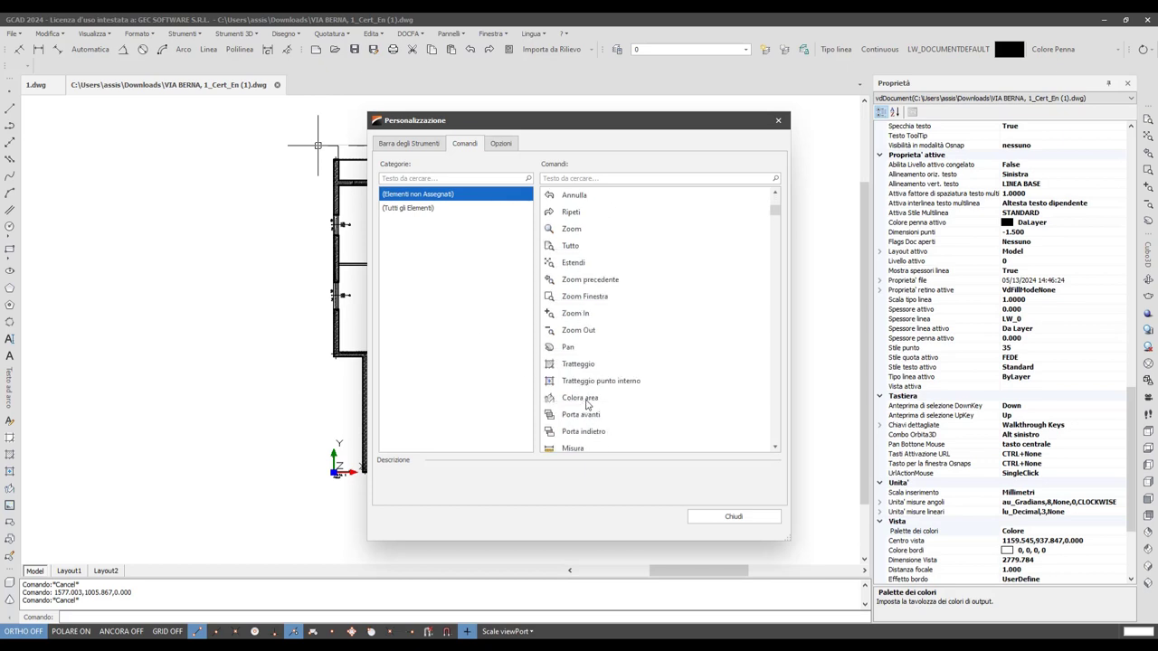
{"action": "left_click", "coordinate": [586, 405]}
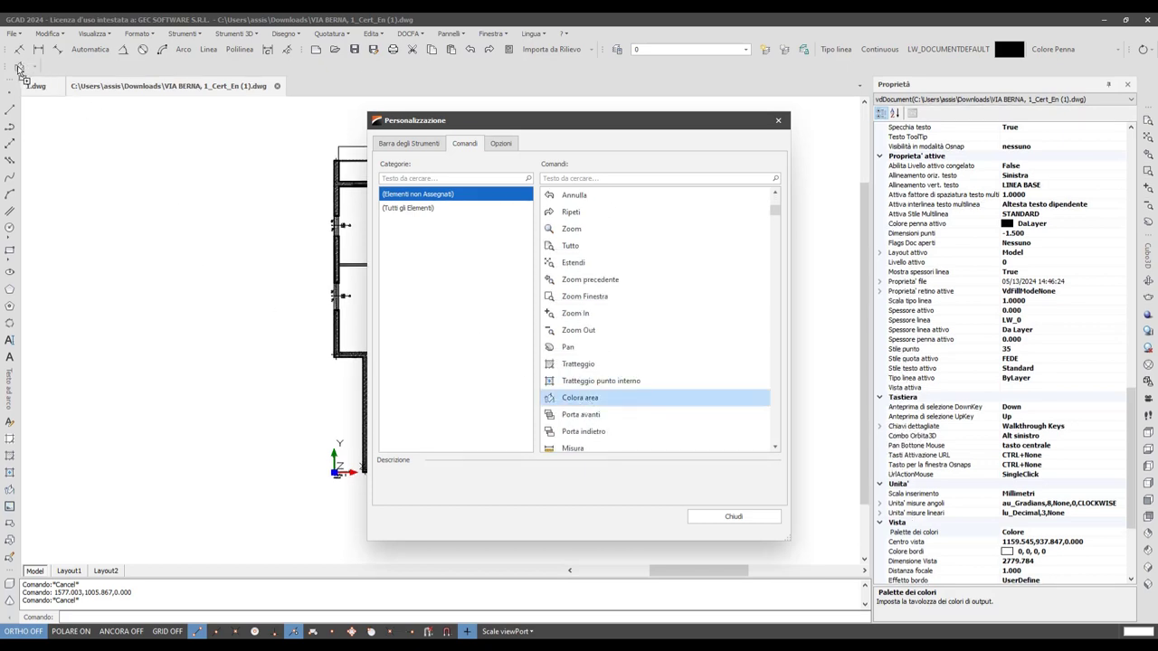
{"action": "scroll", "coordinate": [562, 386], "scroll_direction": "down", "scroll_amount": 3}
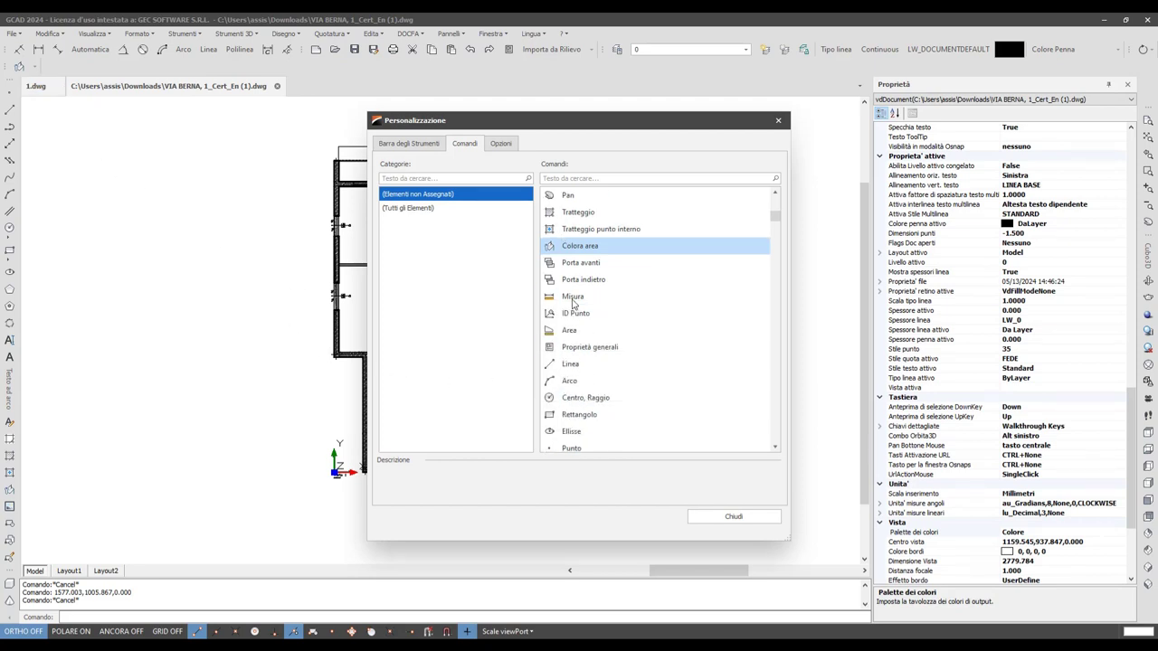
{"action": "left_click", "coordinate": [575, 298]}
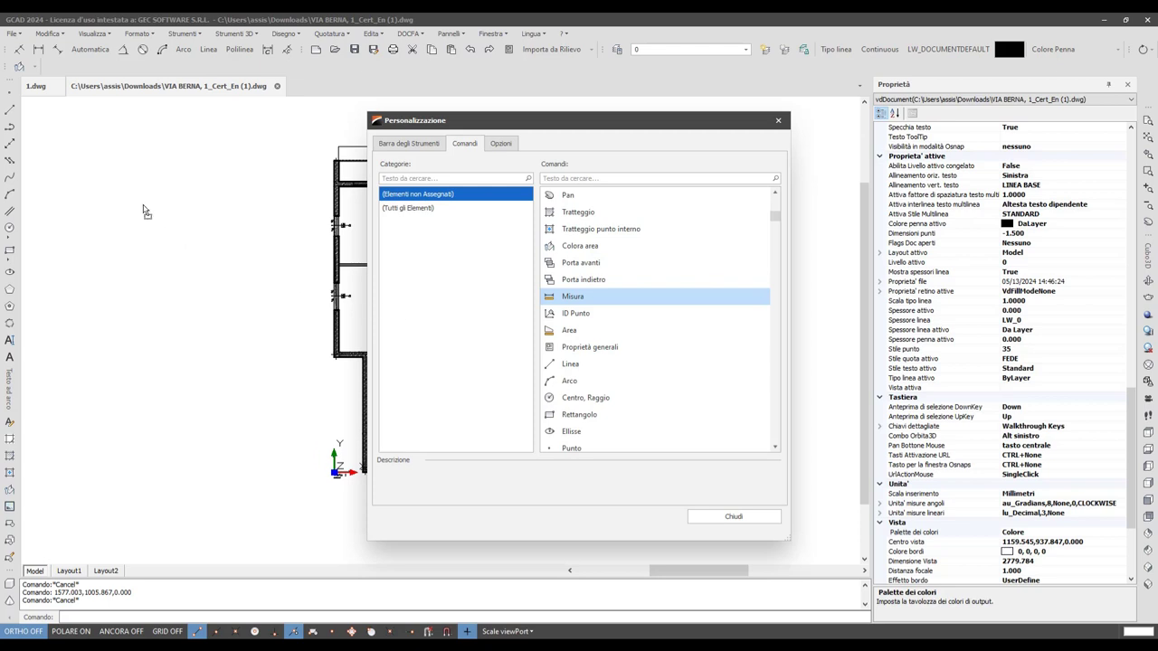
{"action": "left_click_drag", "start_coordinate": [28, 72], "coordinate": [35, 69]}
{"action": "left_click", "coordinate": [411, 151]}
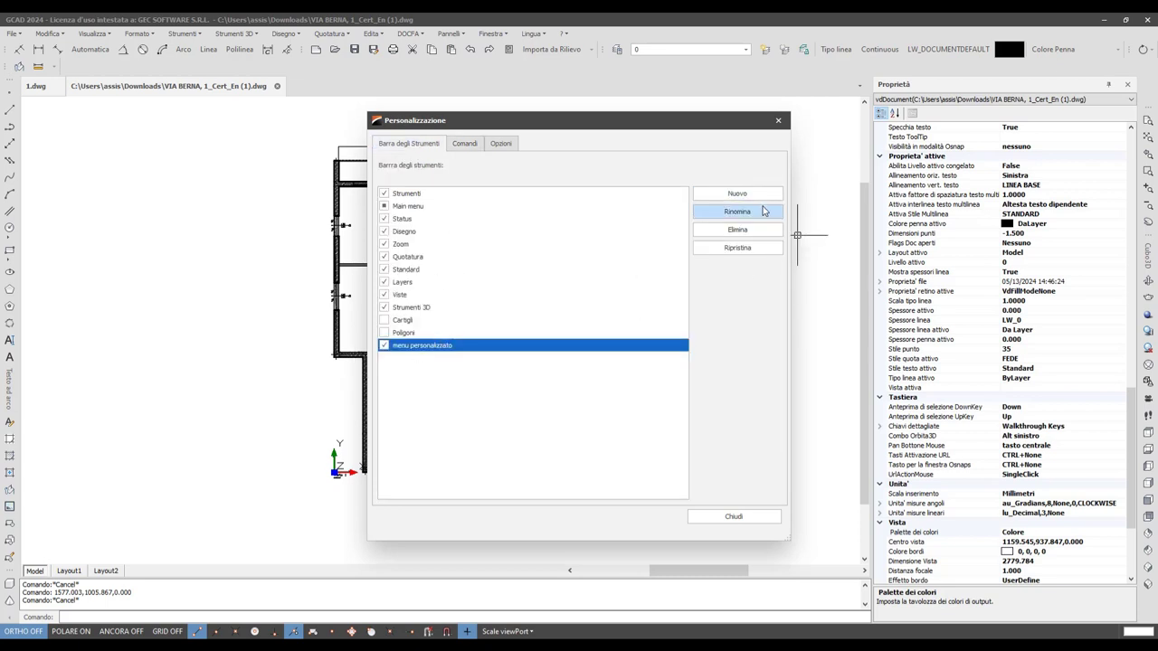
{"action": "mouse_move", "coordinate": [36, 86]}
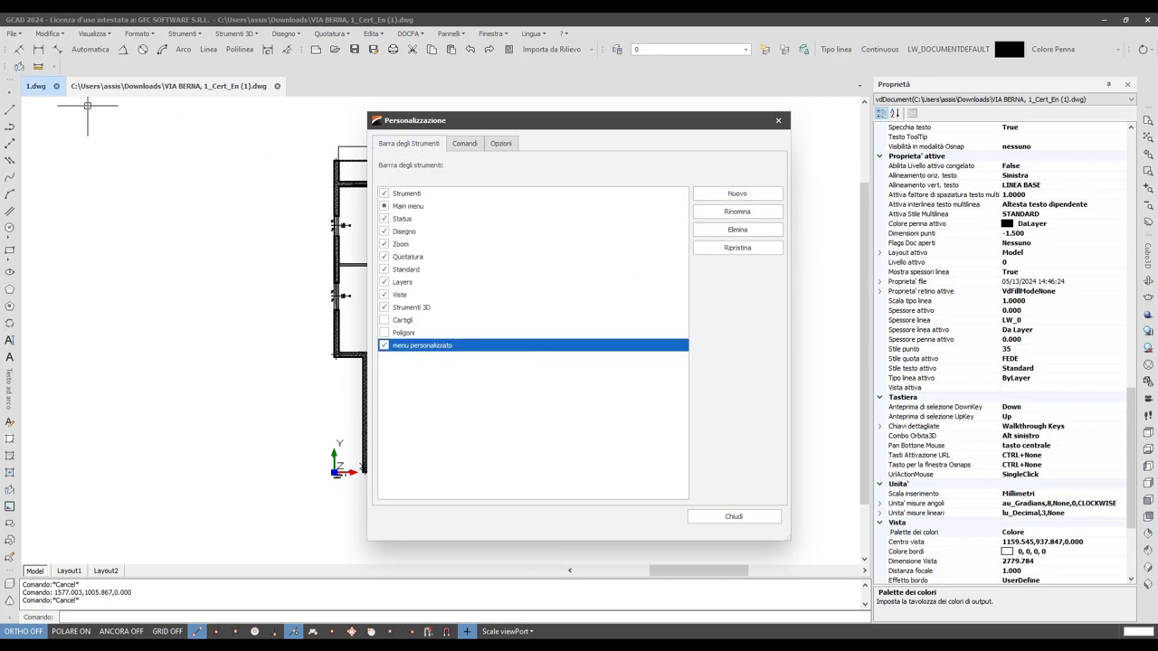
- Delete the 'menu personalizzato' toolbar, then toggle full menus and large icons on and back off
{"action": "left_click", "coordinate": [738, 229]}
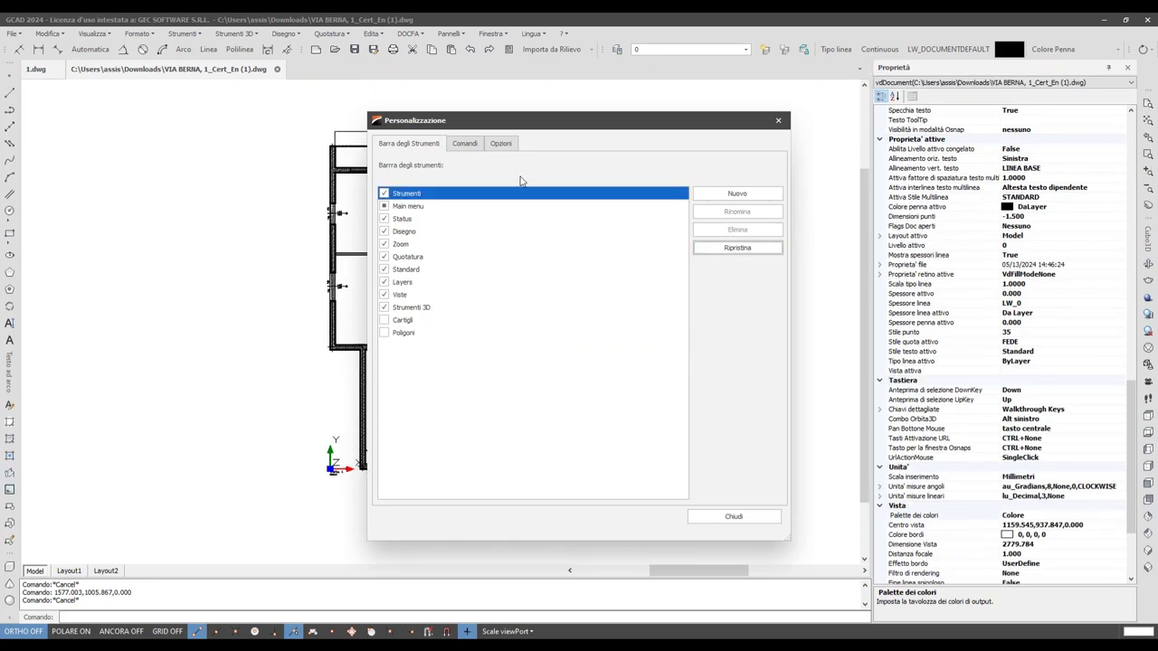
{"action": "left_click", "coordinate": [499, 148]}
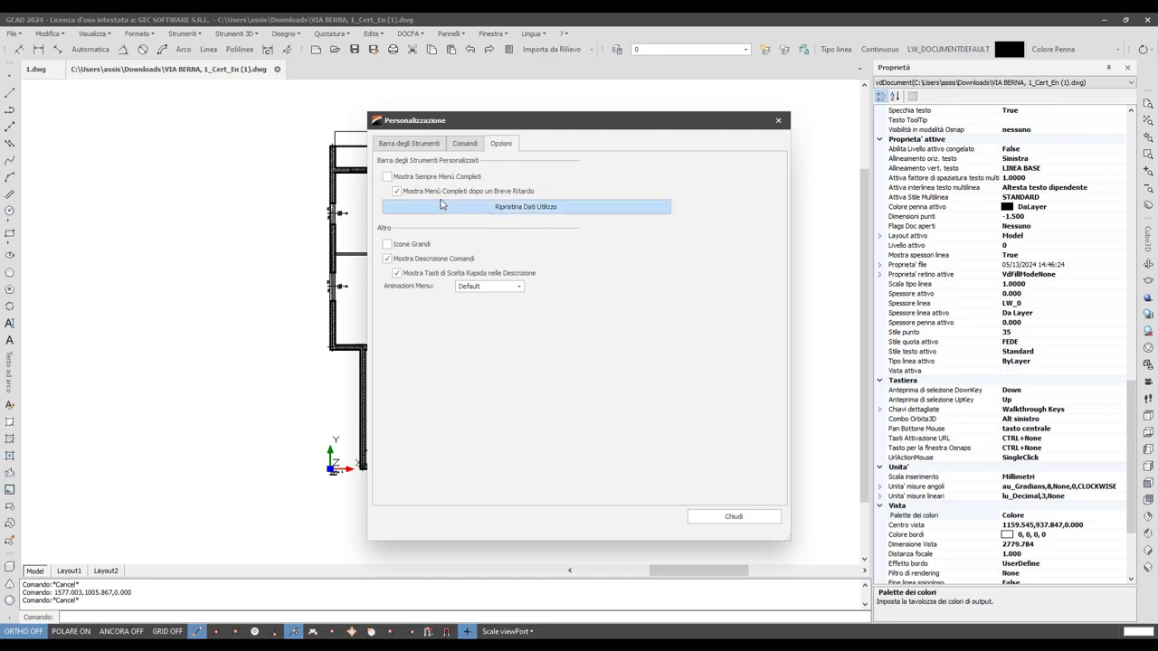
{"action": "left_click", "coordinate": [387, 178]}
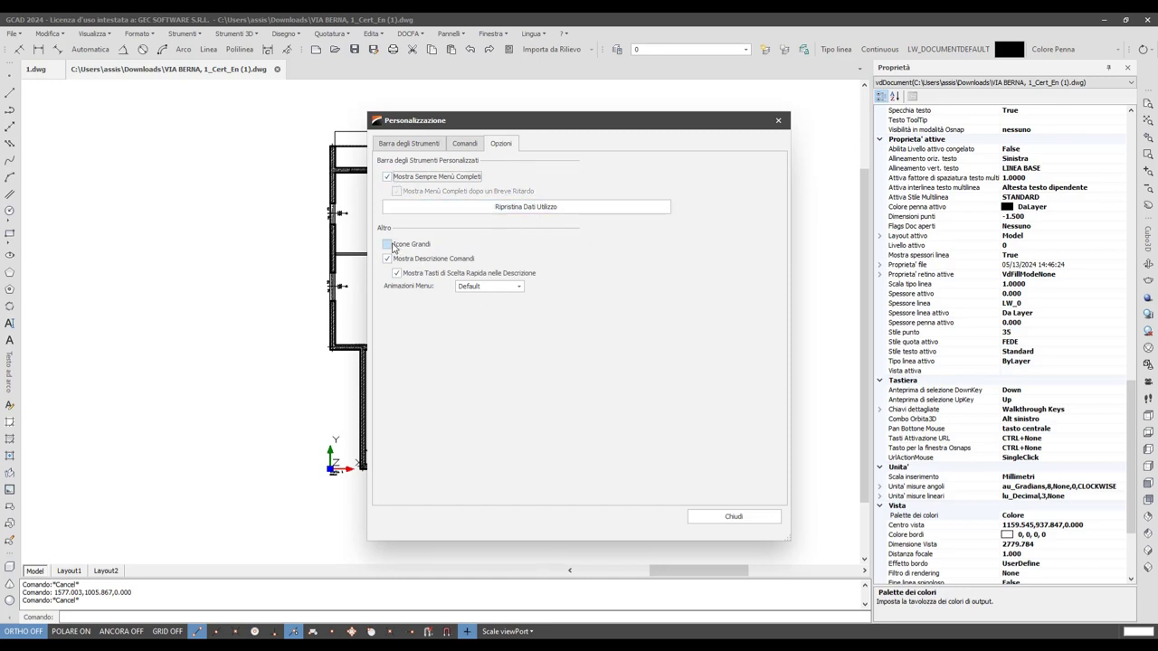
{"action": "left_click", "coordinate": [387, 245]}
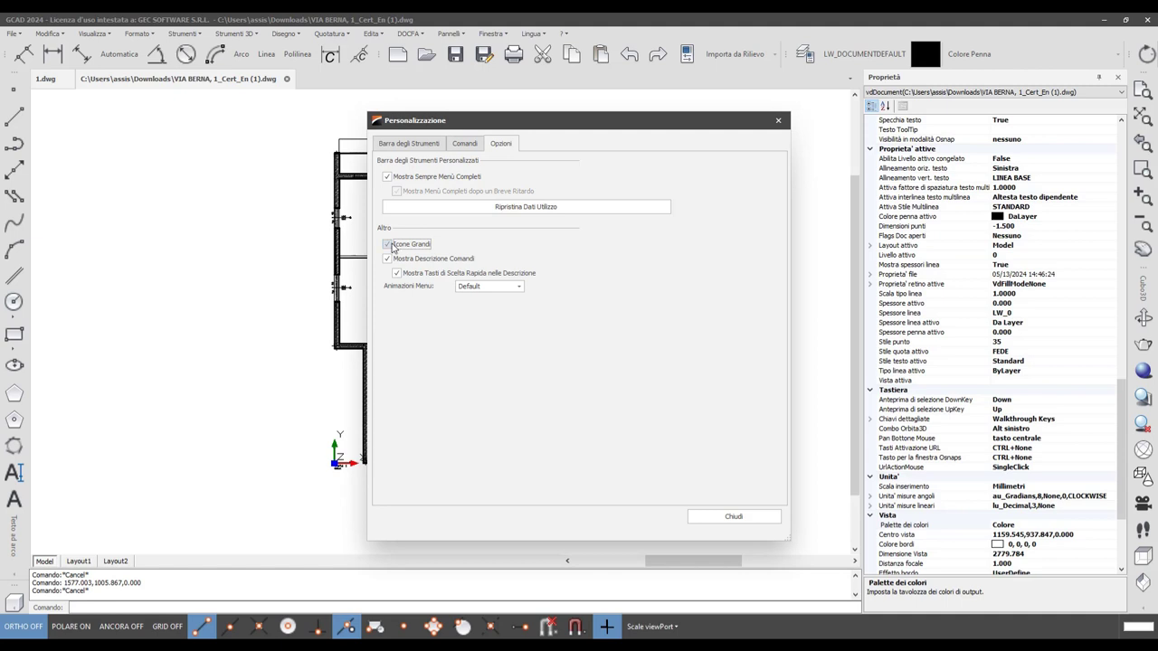
{"action": "left_click", "coordinate": [392, 246]}
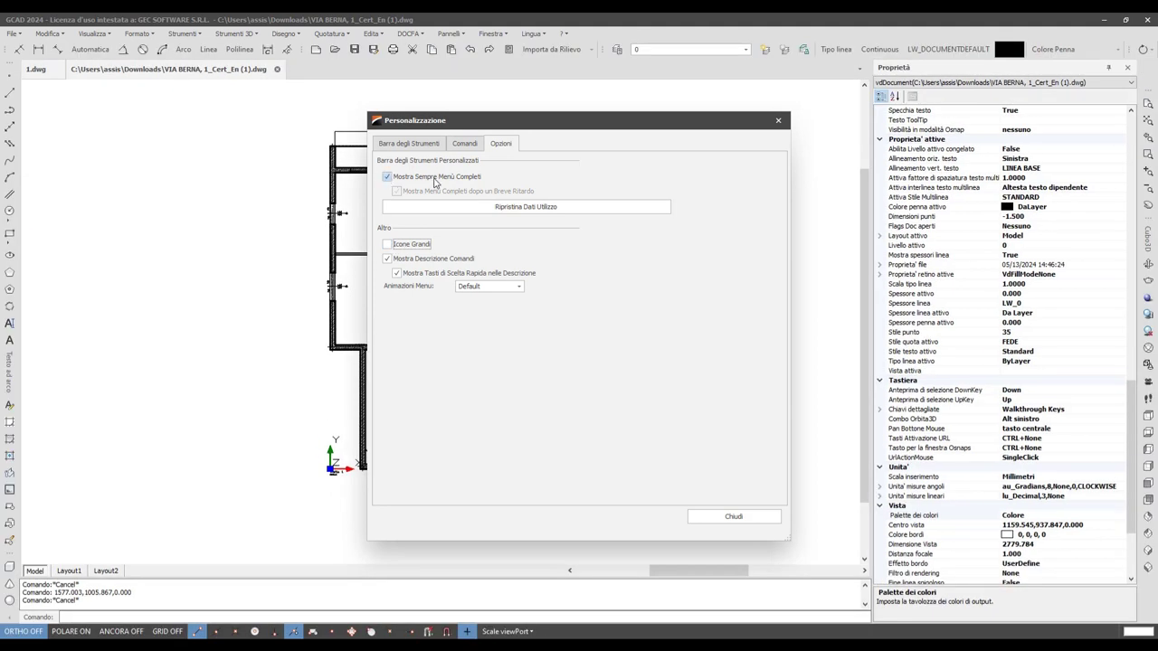
{"action": "left_click", "coordinate": [394, 178]}
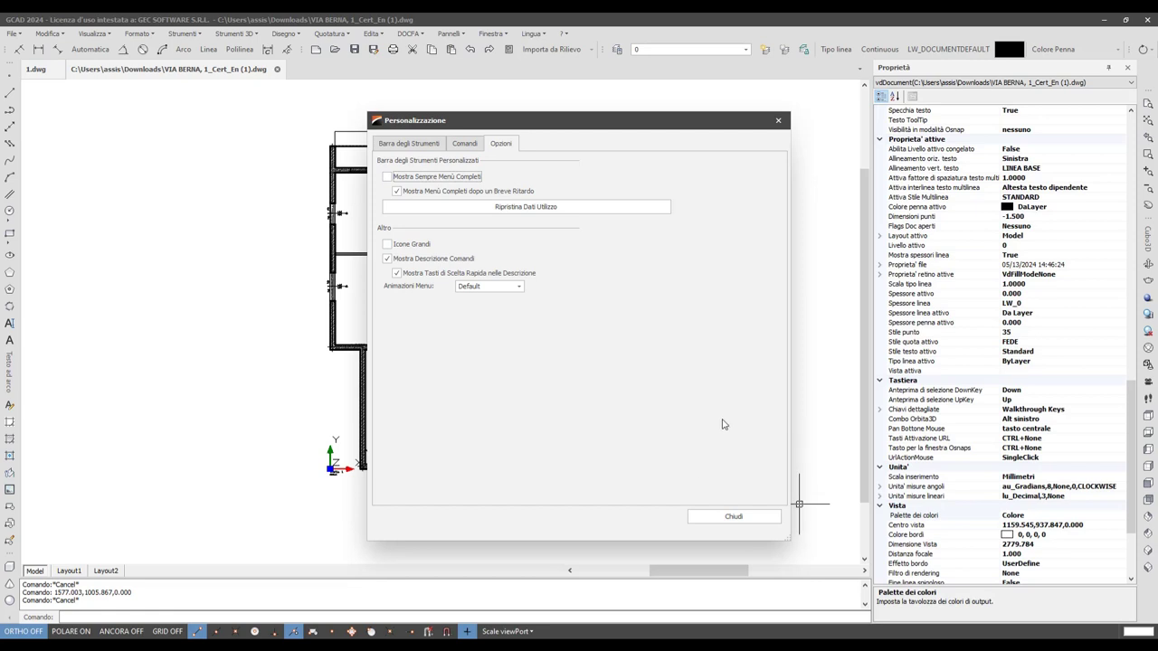
- Close the Personalizzazione dialog and choose Finestra > Ribbon Menu
{"action": "left_click", "coordinate": [419, 149]}
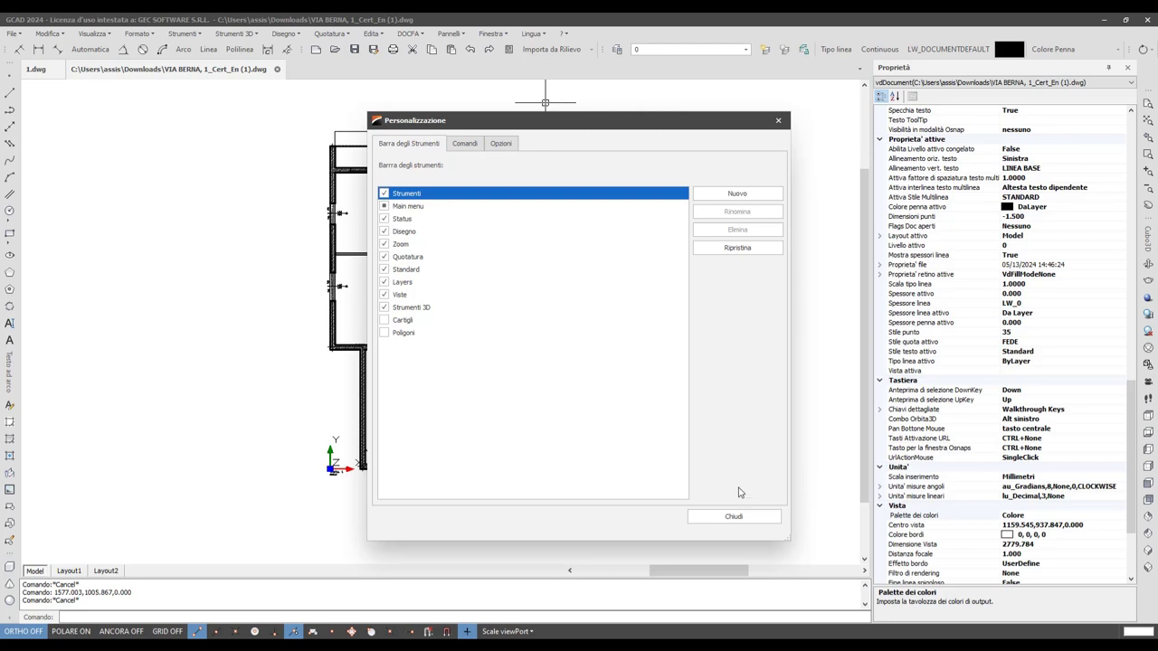
{"action": "left_click", "coordinate": [747, 522]}
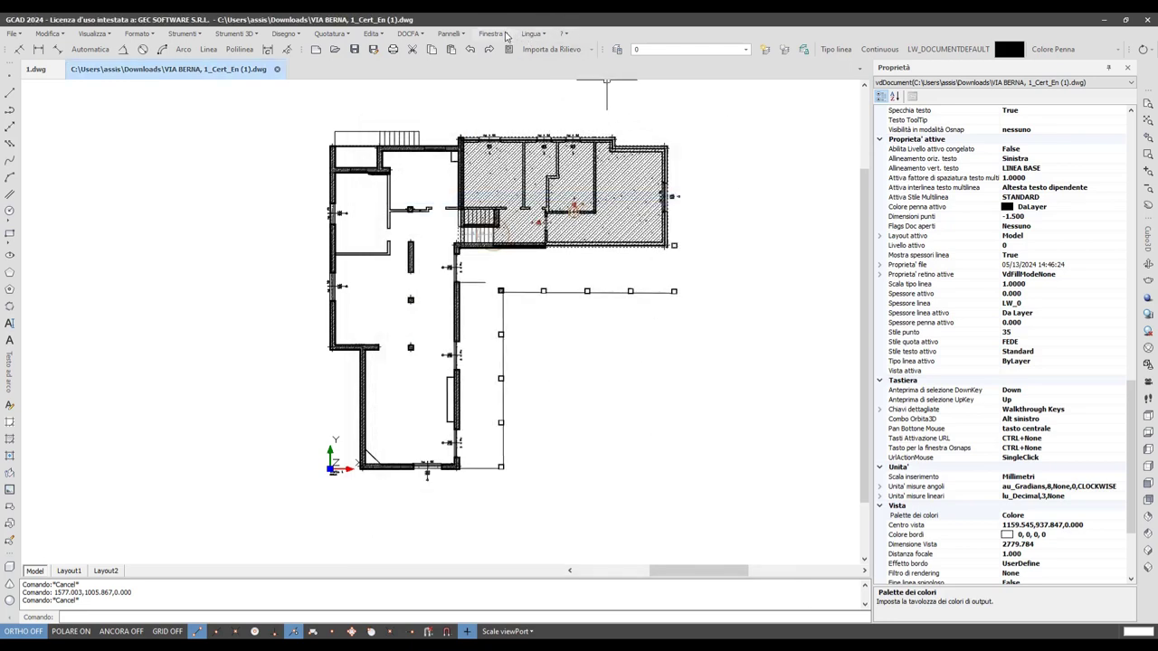
{"action": "left_click", "coordinate": [505, 34]}
{"action": "left_click", "coordinate": [511, 51]}
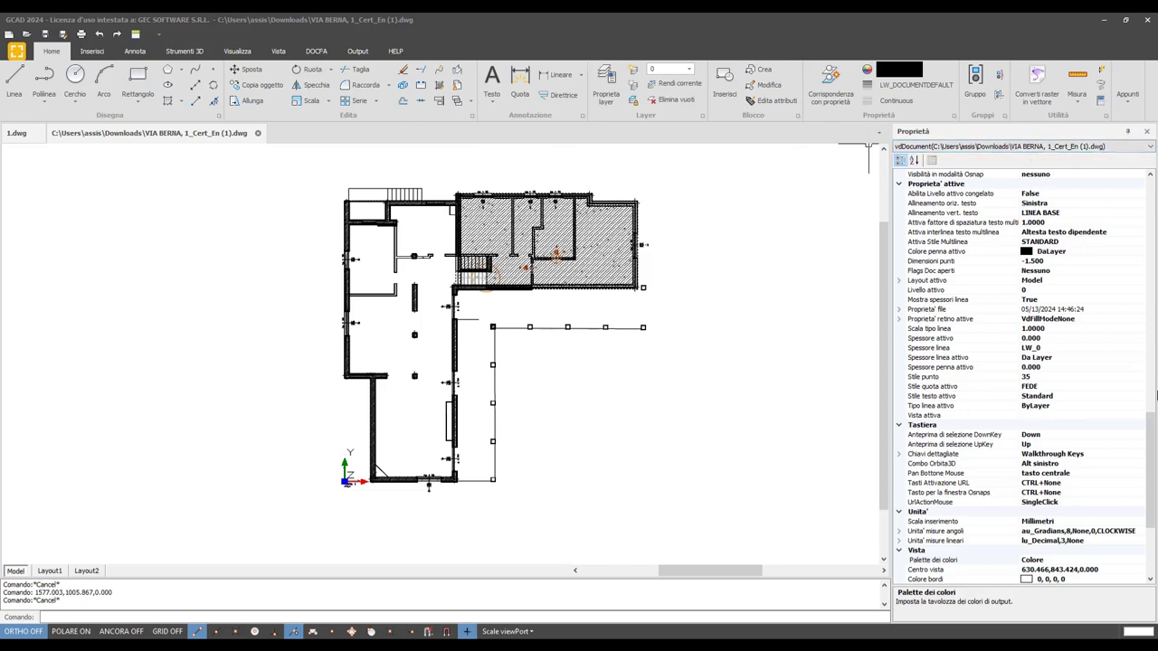
- Start a polyline with its first point below the VIA BERNA floor plan
{"action": "scroll", "coordinate": [1151, 452], "scroll_direction": "up", "scroll_amount": 5}
{"action": "scroll", "coordinate": [960, 188], "scroll_direction": "up", "scroll_amount": 5}
{"action": "scroll", "coordinate": [961, 187], "scroll_direction": "up", "scroll_amount": 5}
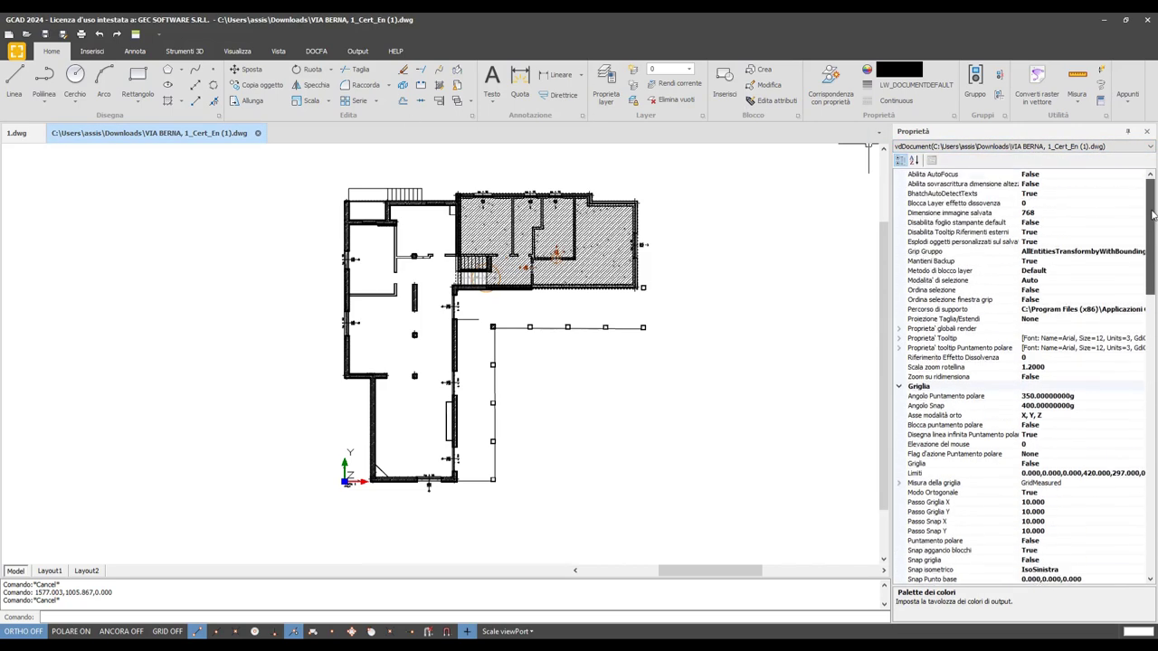
{"action": "scroll", "coordinate": [960, 188], "scroll_direction": "up", "scroll_amount": 3}
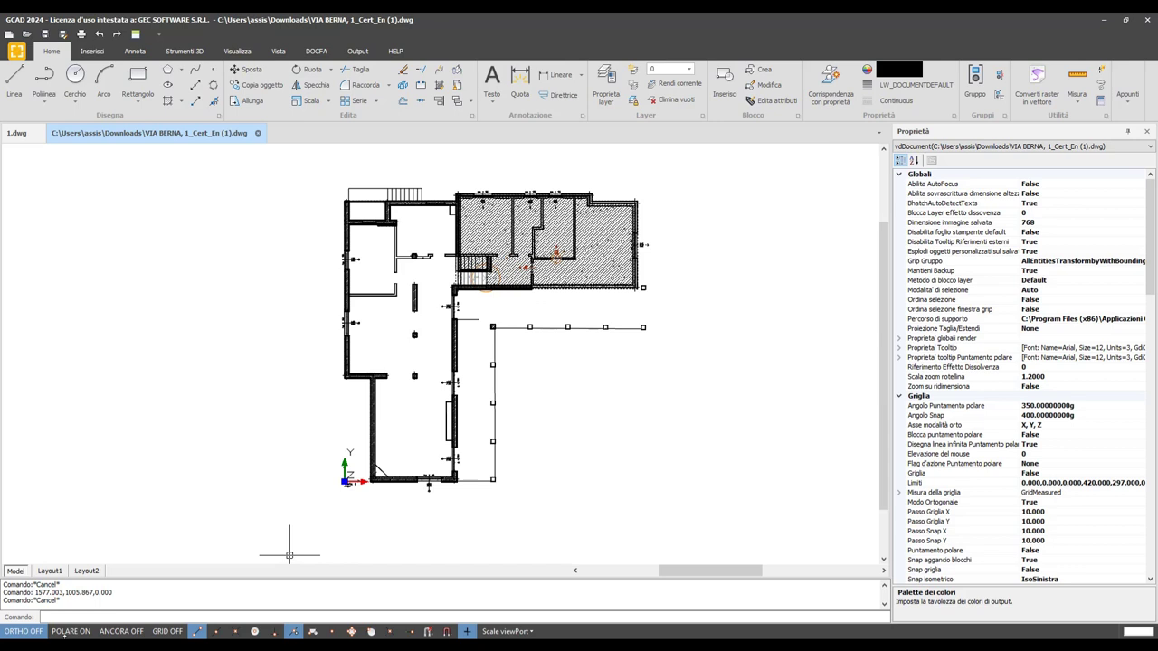
{"action": "left_click", "coordinate": [44, 76]}
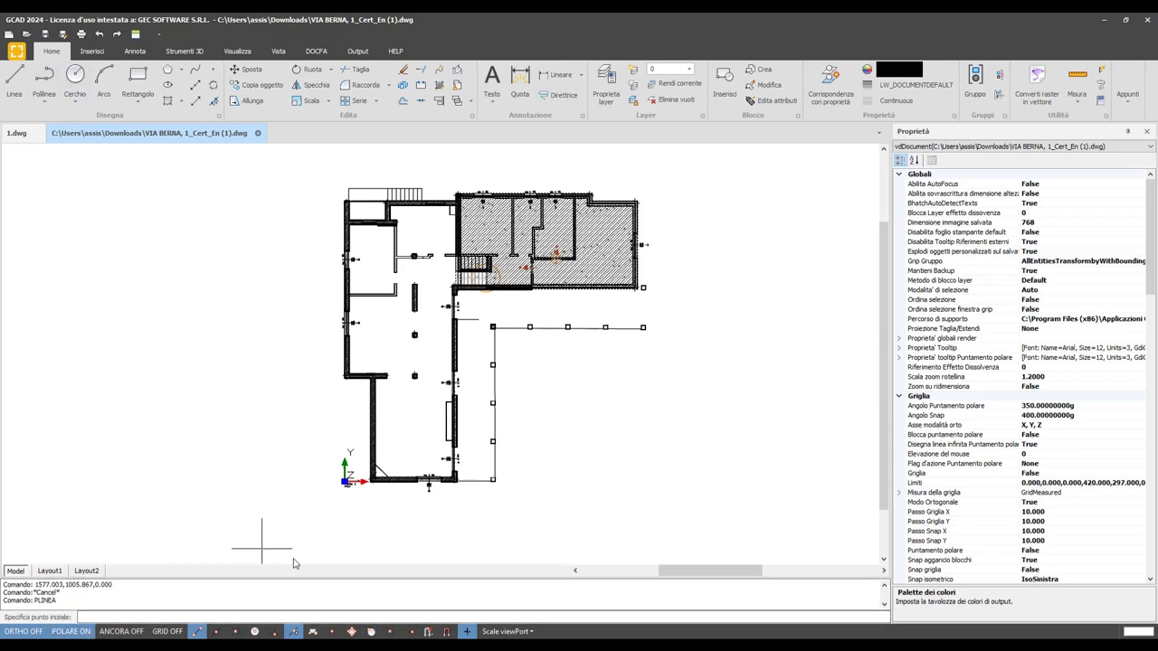
{"action": "left_click", "coordinate": [286, 503]}
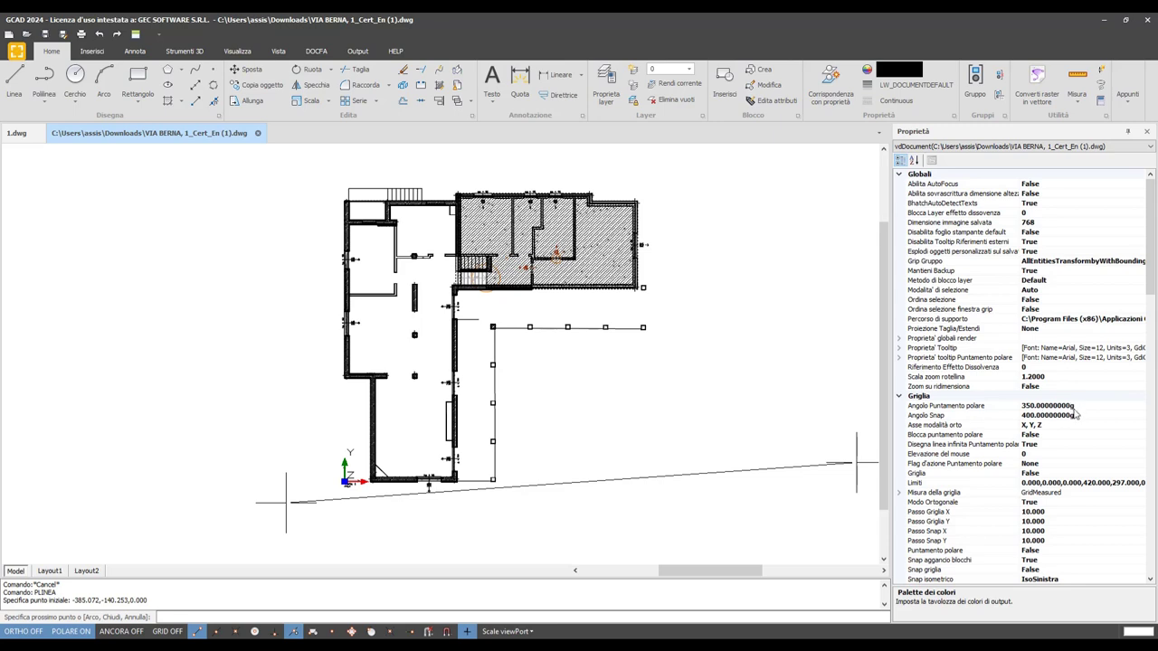
- Enter 1 as the Angolo Puntamento polare value in Proprietà, replacing 350g
{"action": "left_click", "coordinate": [1036, 409]}
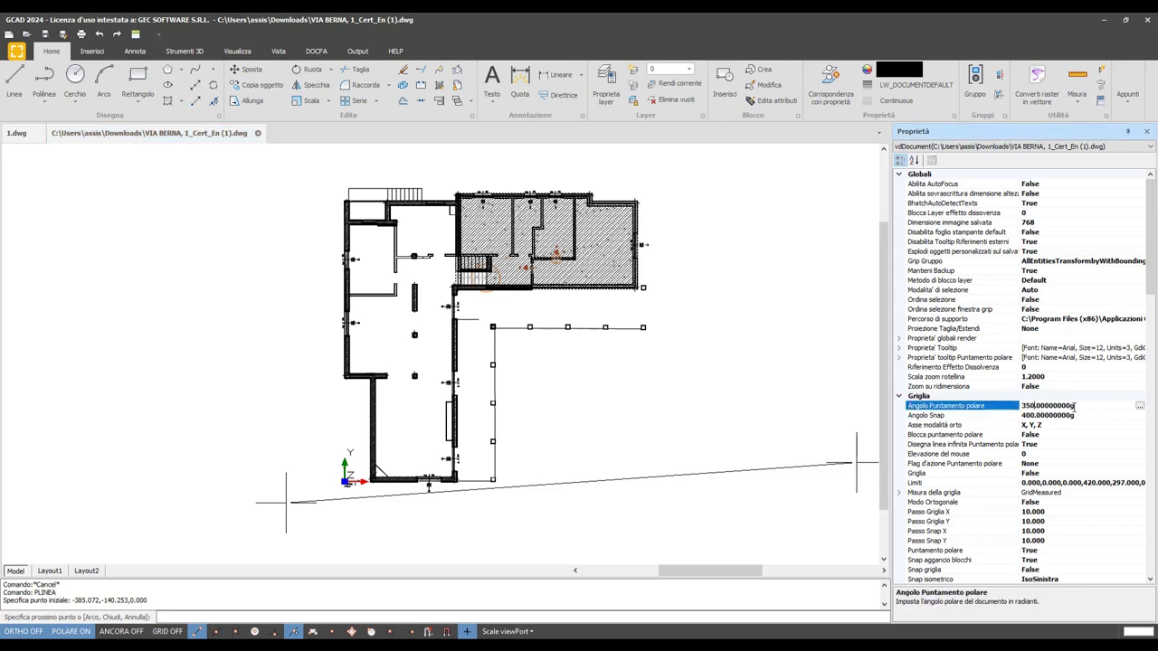
{"action": "type", "text": "1"}
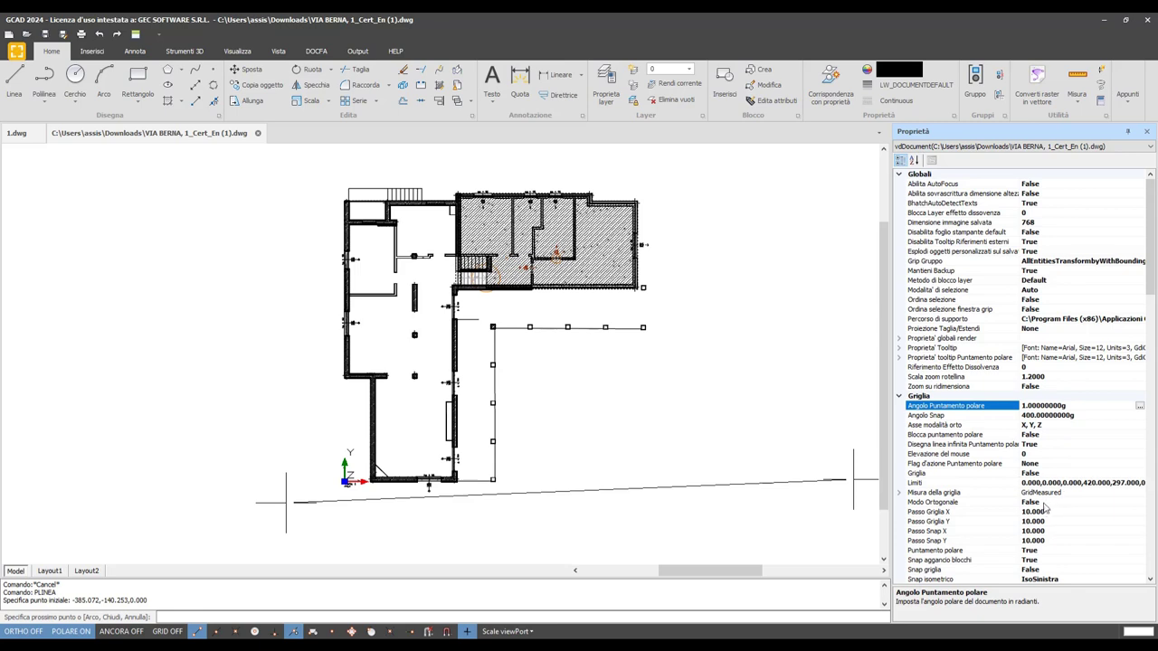
{"action": "scroll", "coordinate": [1052, 439], "scroll_direction": "down", "scroll_amount": 2}
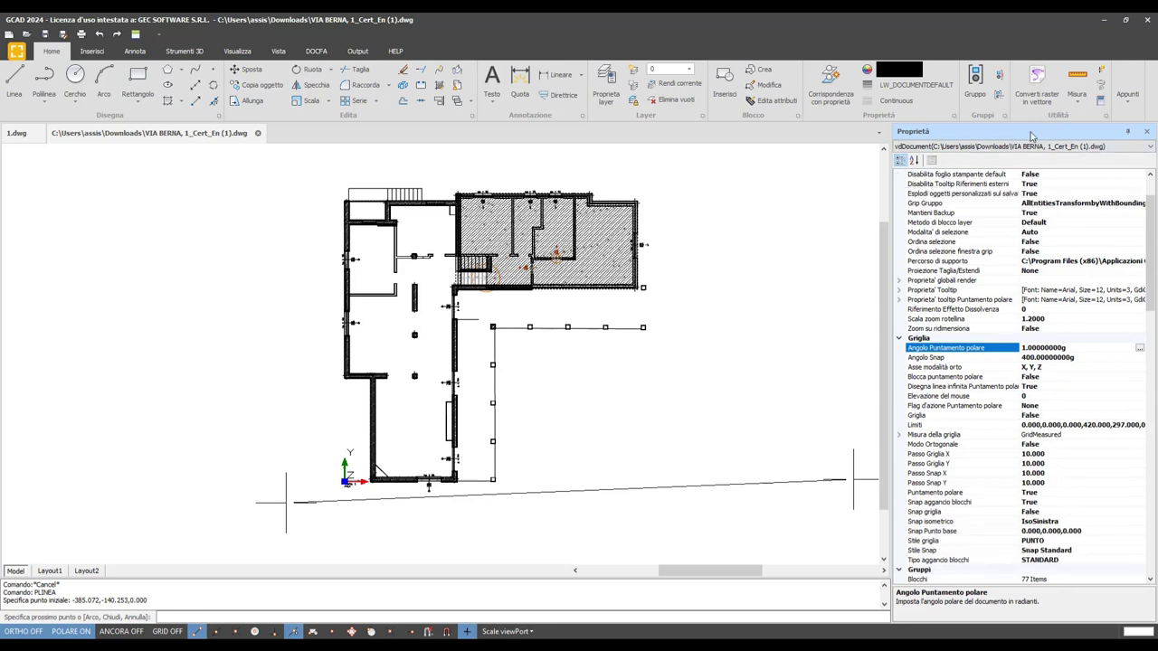
- Drag the Proprietà panel off the right edge and dock it on the left
{"action": "mouse_move", "coordinate": [1031, 136]}
{"action": "left_mouse_down"}
{"action": "mouse_move", "coordinate": [580, 144]}
{"action": "mouse_move", "coordinate": [539, 311]}
{"action": "left_mouse_up"}
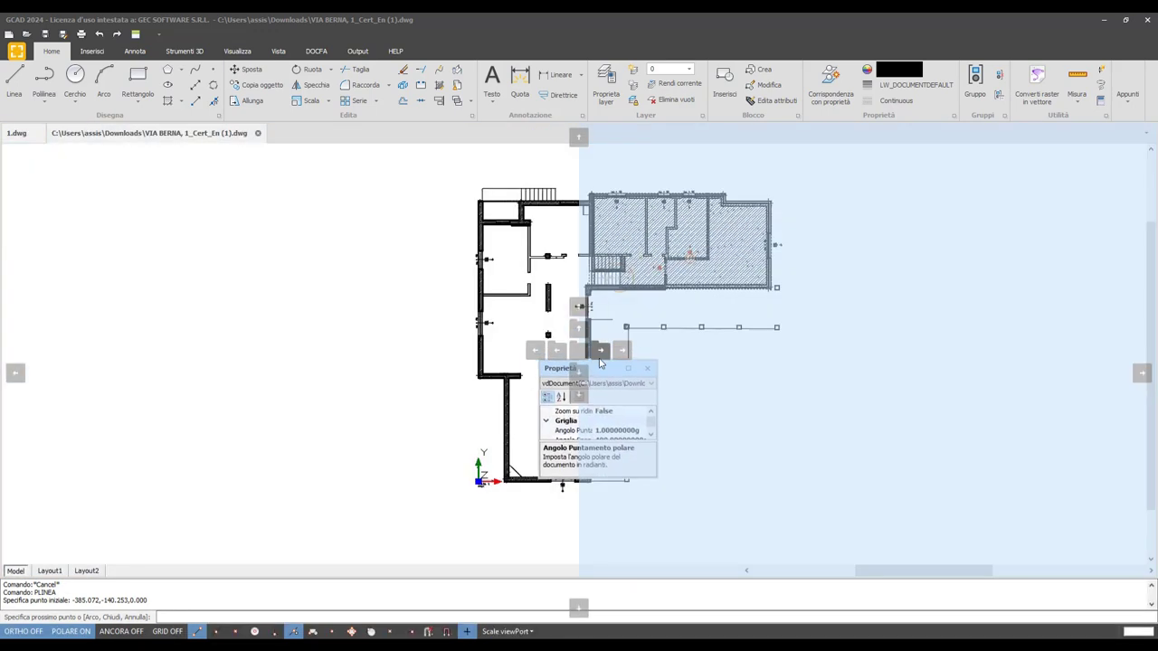
{"action": "mouse_move", "coordinate": [539, 312]}
{"action": "left_mouse_down"}
{"action": "mouse_move", "coordinate": [626, 359]}
{"action": "mouse_move", "coordinate": [532, 355]}
{"action": "left_mouse_up"}
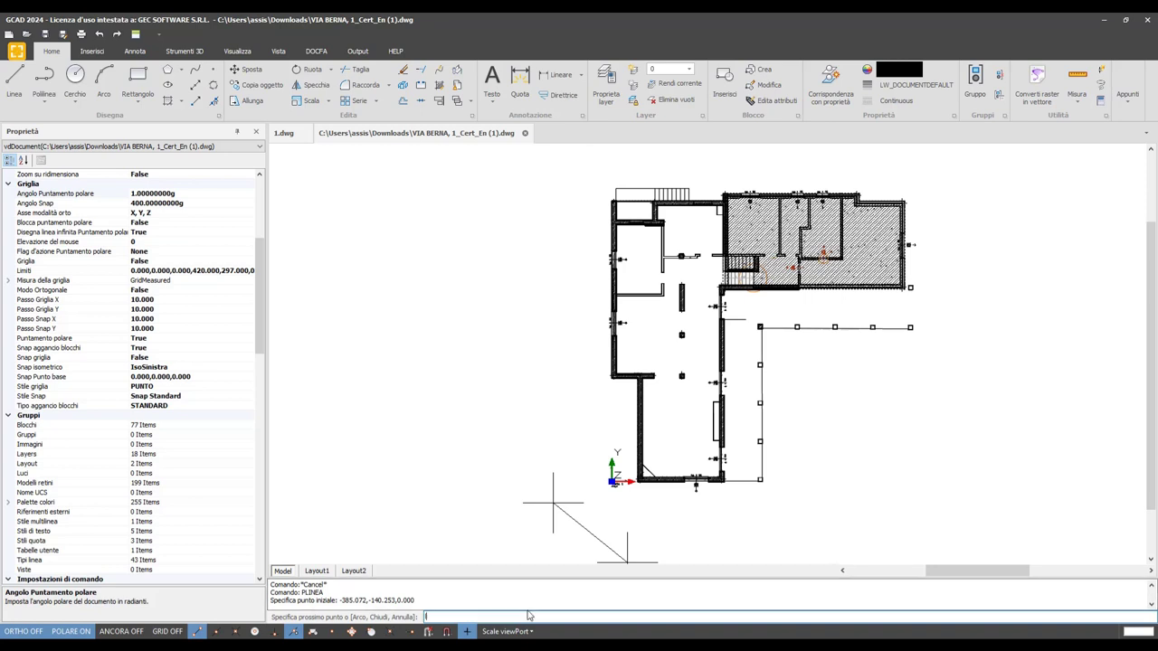
- Cancel the unfinished polyline and draw a LINEA segment rising left of the plan
{"action": "key", "text": "Escape"}
{"action": "key", "text": "Escape"}
{"action": "key", "text": "Escape"}
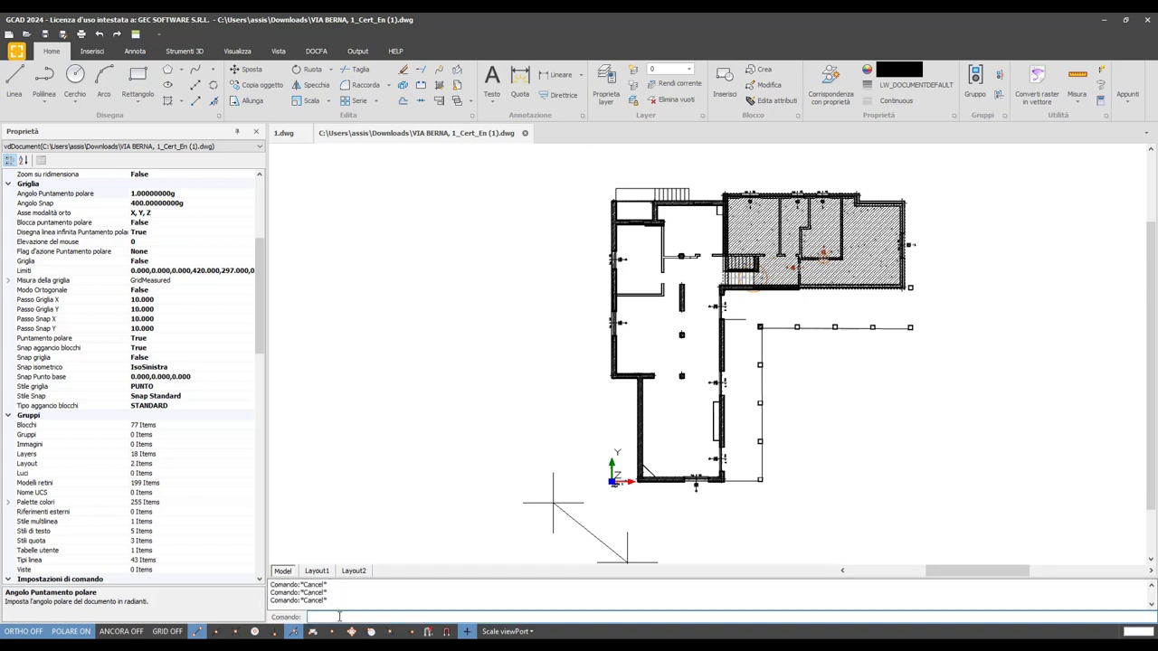
{"action": "type", "text": "l"}
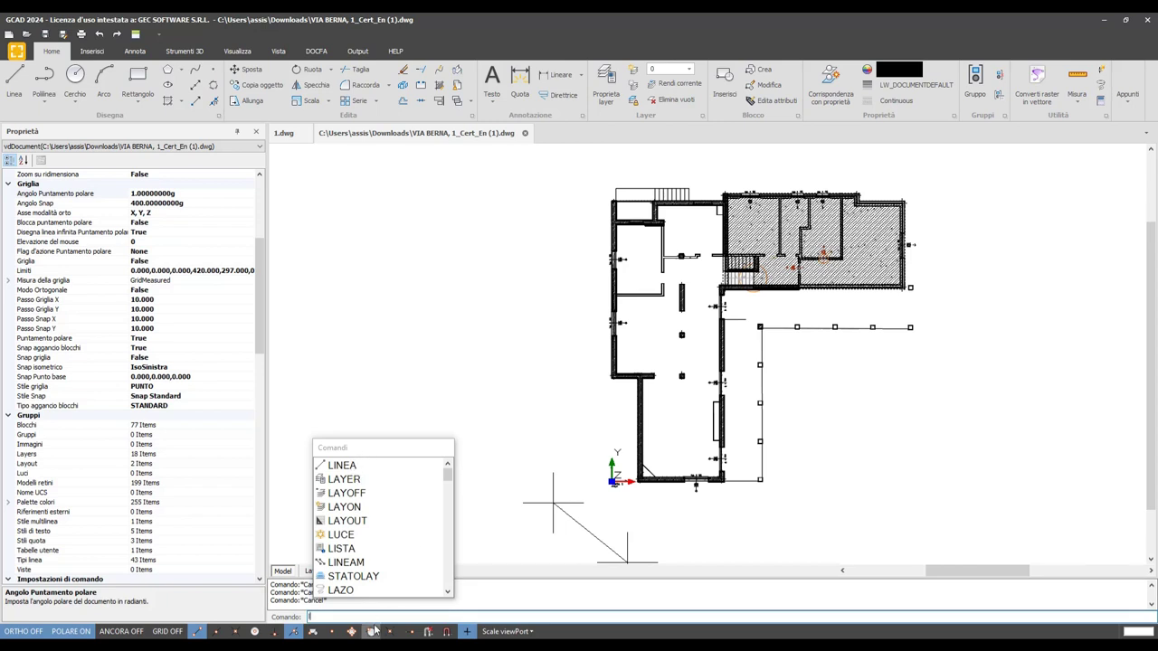
{"action": "key", "text": "Down"}
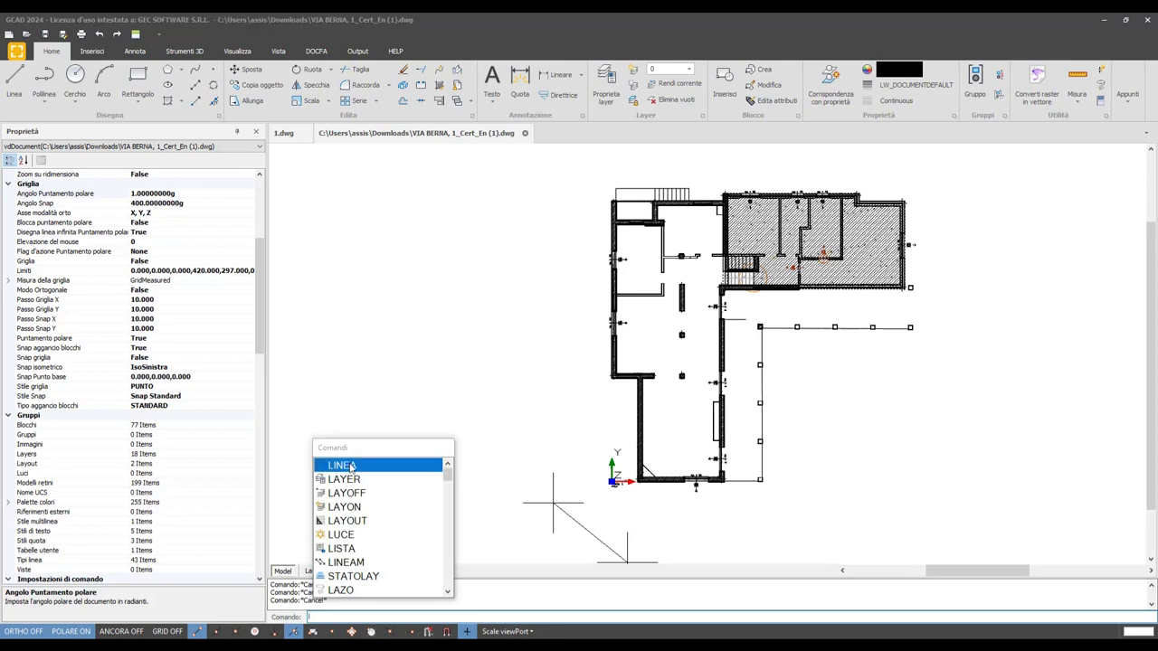
{"action": "key", "text": "Return"}
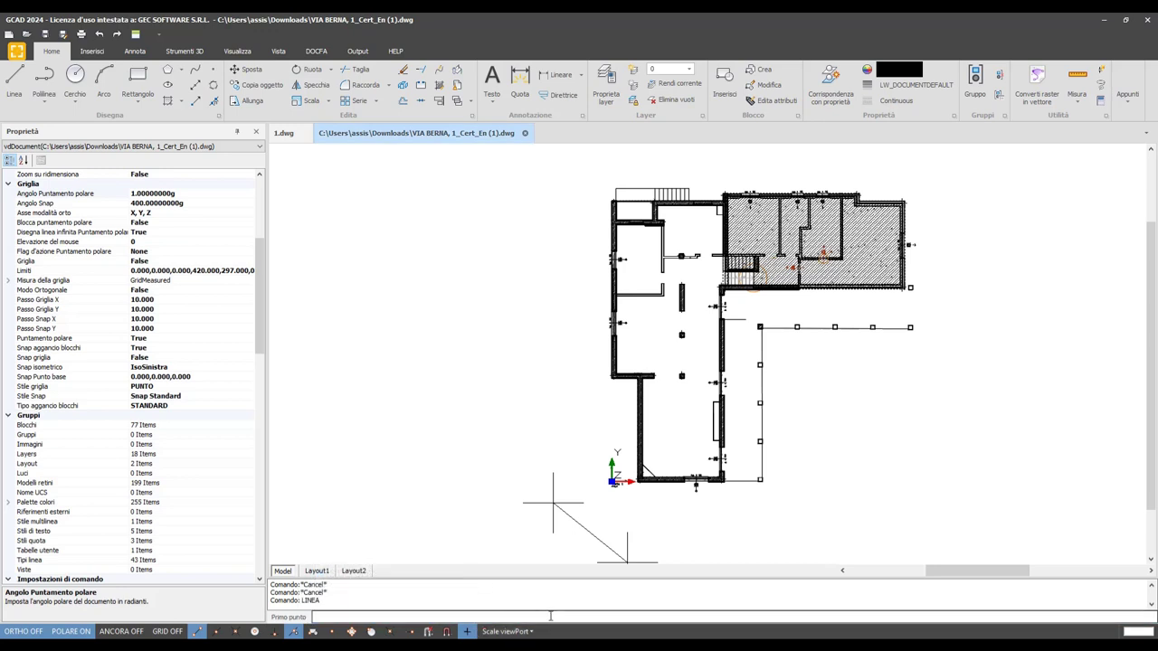
{"action": "left_click", "coordinate": [490, 441]}
{"action": "left_click", "coordinate": [521, 209]}
- End the line command, then select the new line and delete it
{"action": "key", "text": "Escape"}
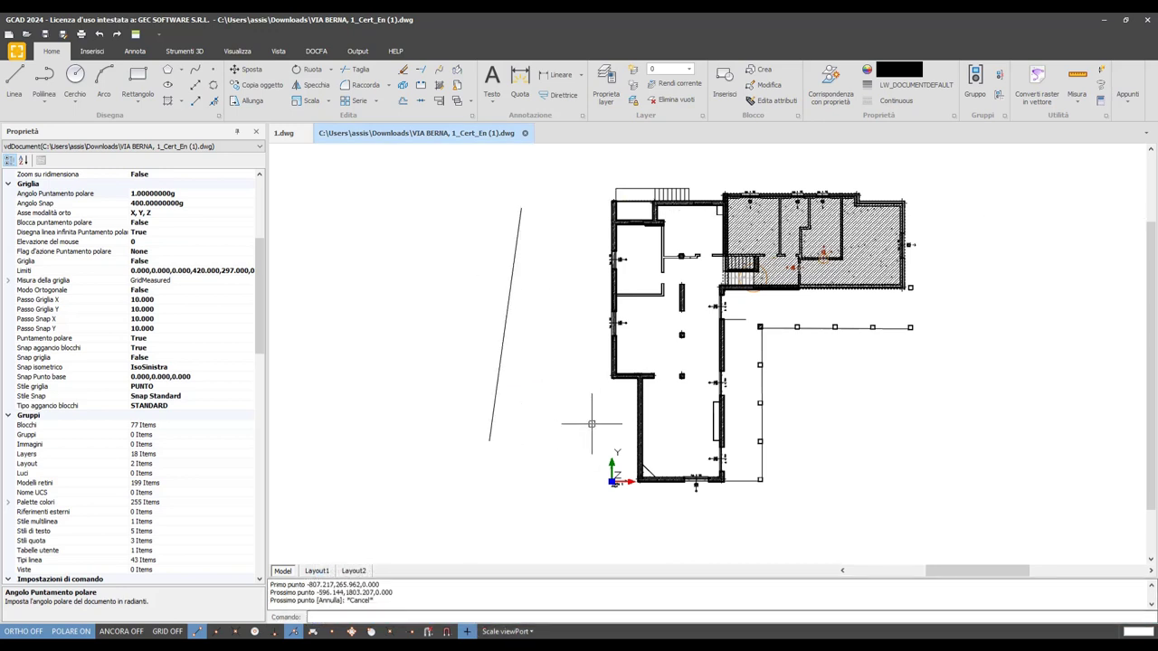
{"action": "left_click", "coordinate": [508, 257]}
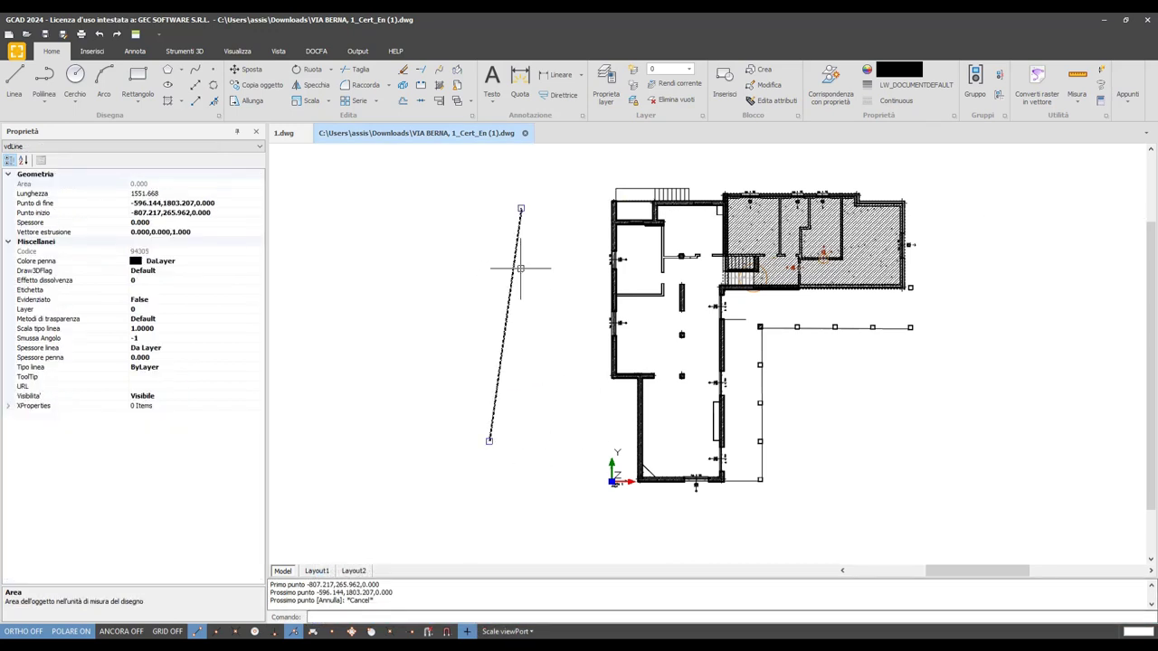
{"action": "key", "text": "Delete"}
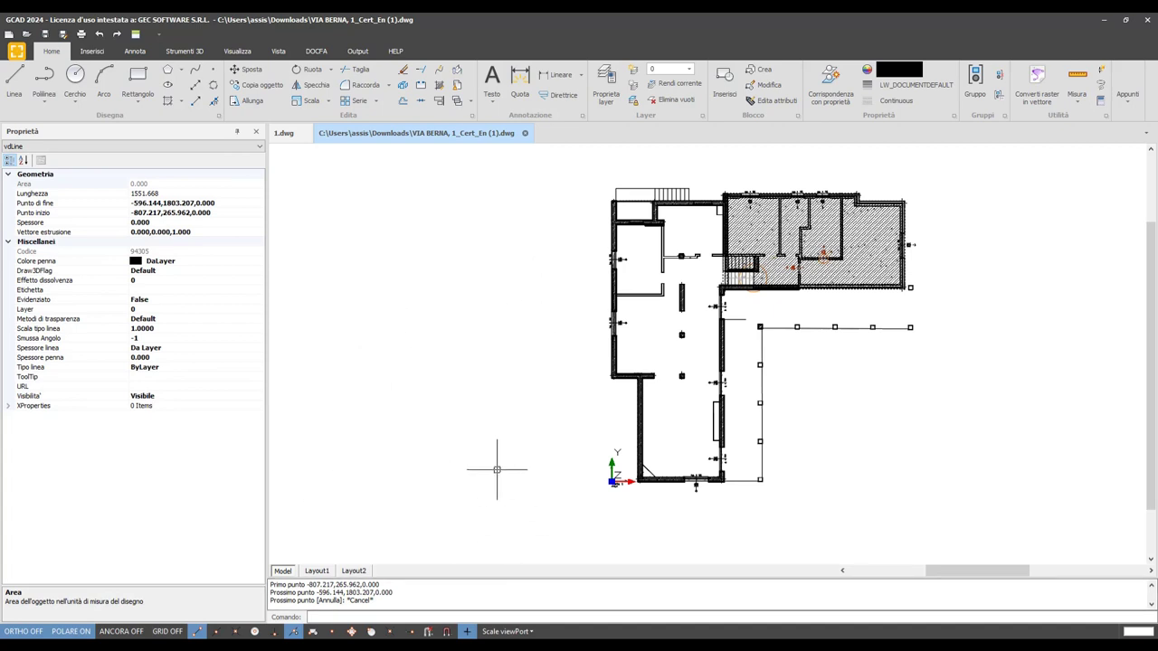